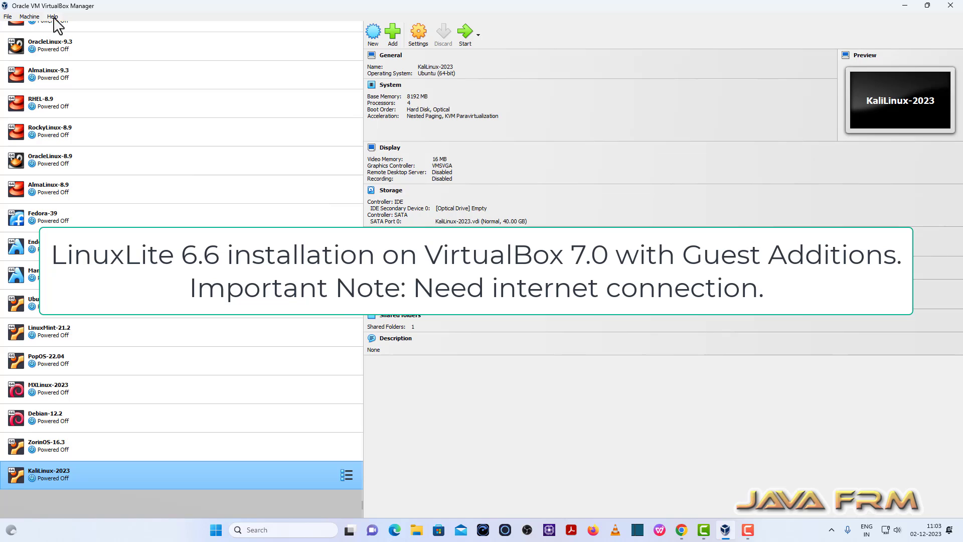
# Check the VirtualBox version information from the Help menu
pyautogui.click(53, 17)
pyautogui.click(84, 99)
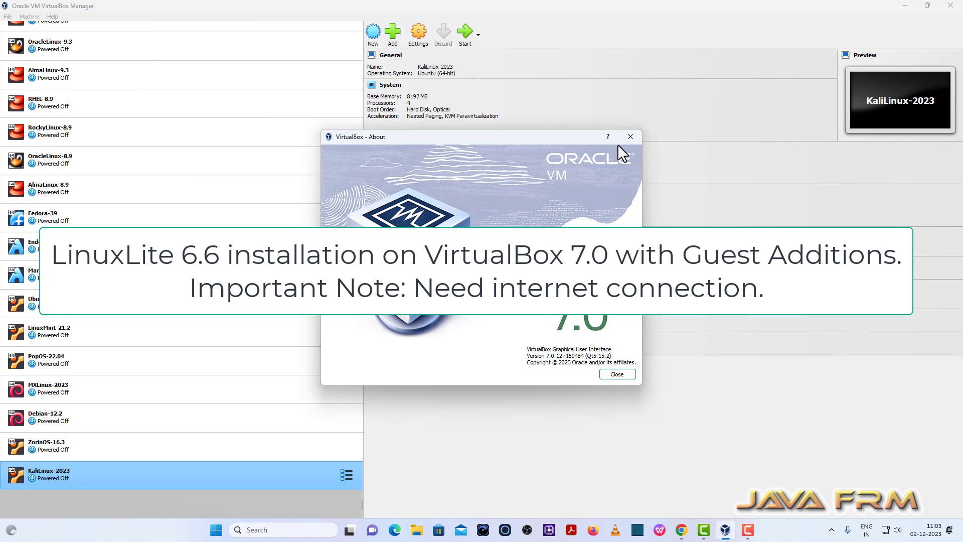
pyautogui.click(630, 137)
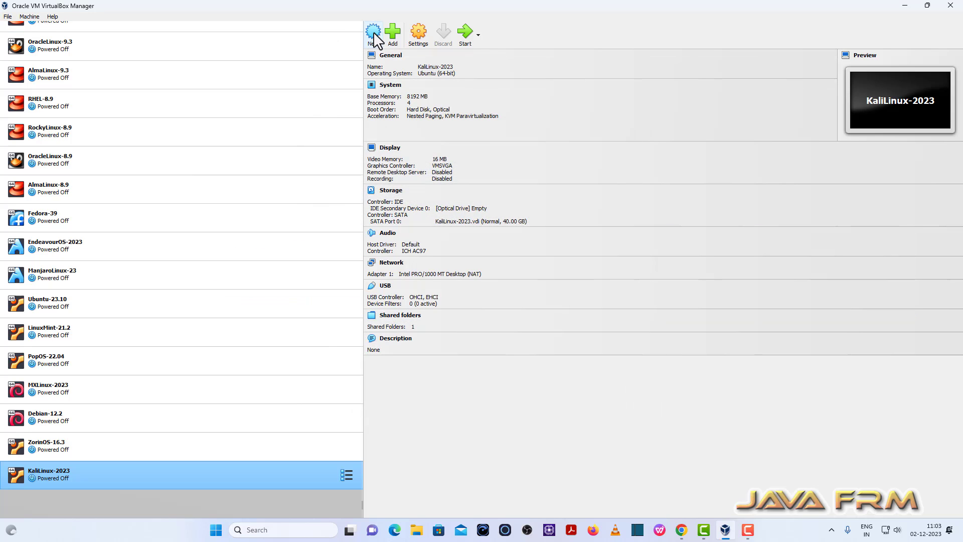
# Start a new VM named LinuxLite-6.6 stored in E:\VirtualBox-VMs
pyautogui.click(372, 32)
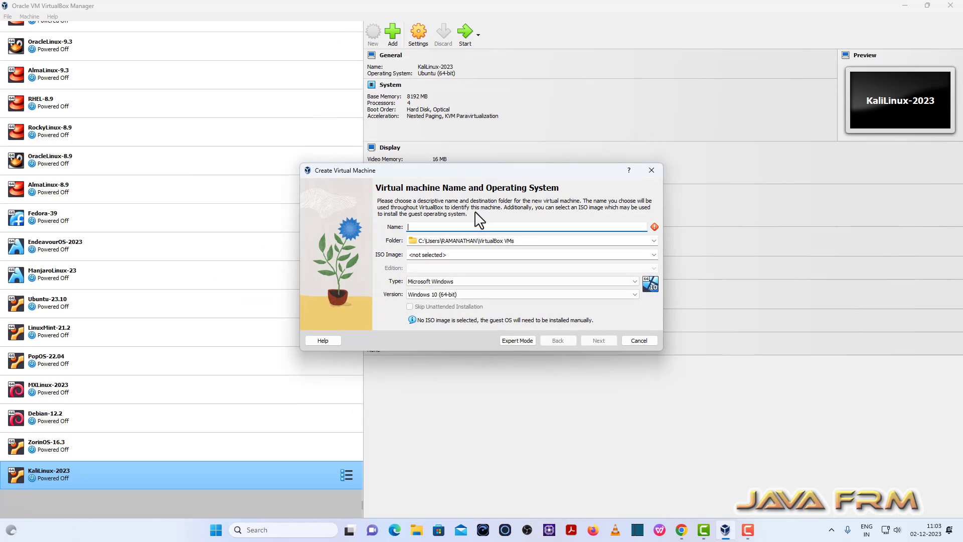
pyautogui.write('LinuxLite-6.6')
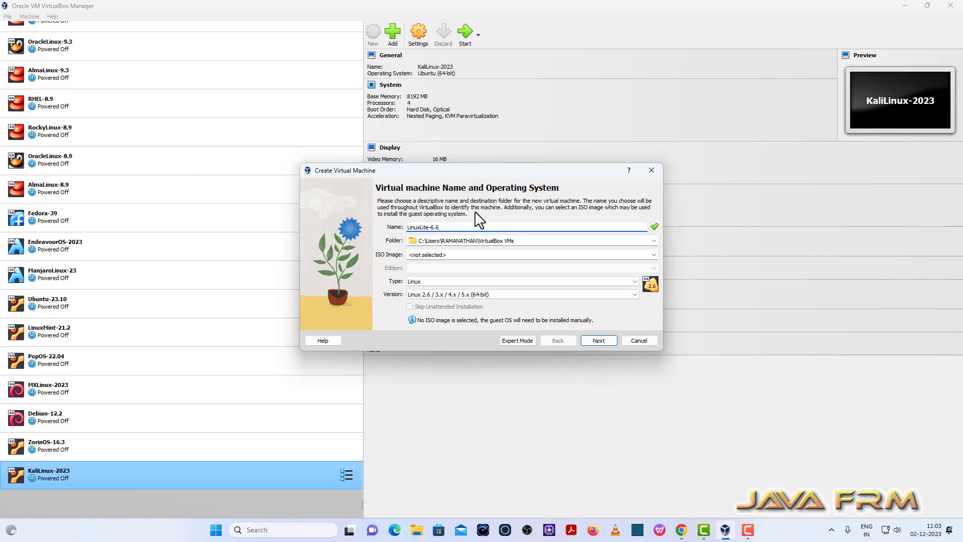
pyautogui.click(653, 241)
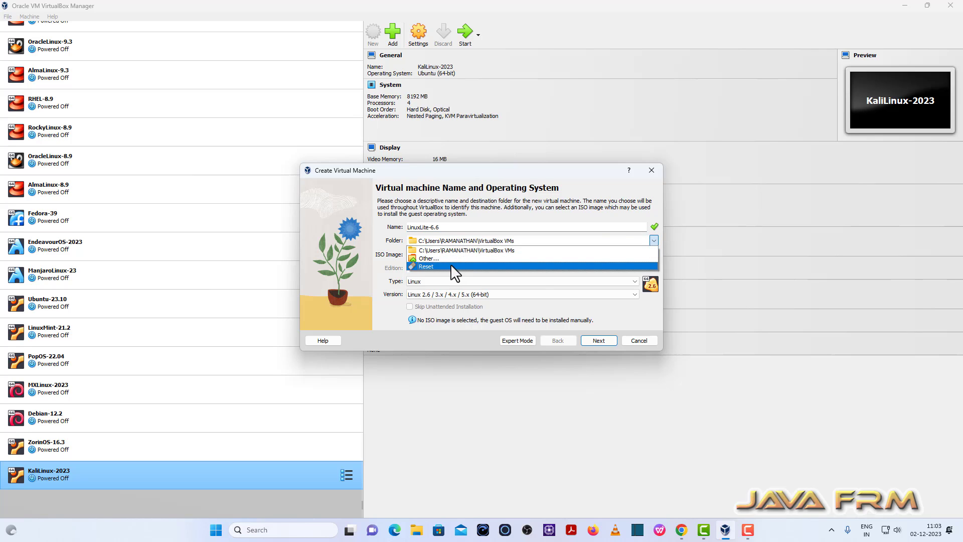
pyautogui.click(431, 259)
pyautogui.scroll(-3, 346, 321)
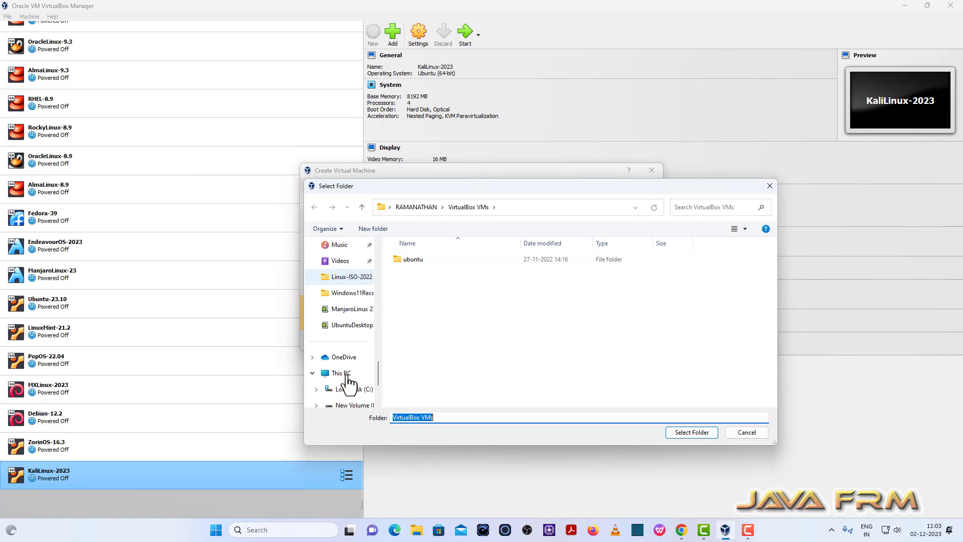
pyautogui.scroll(-2, 350, 383)
pyautogui.click(354, 341)
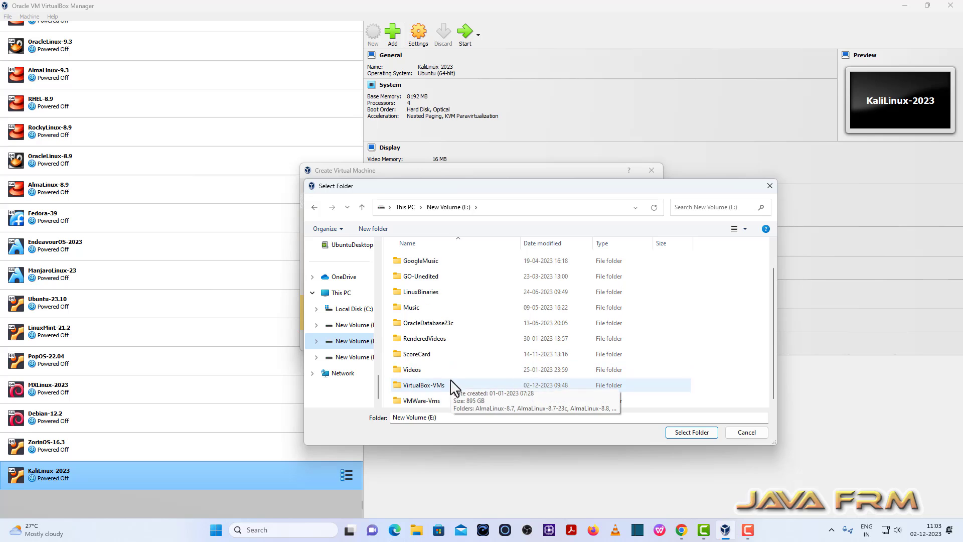
pyautogui.click(424, 385)
pyautogui.click(692, 434)
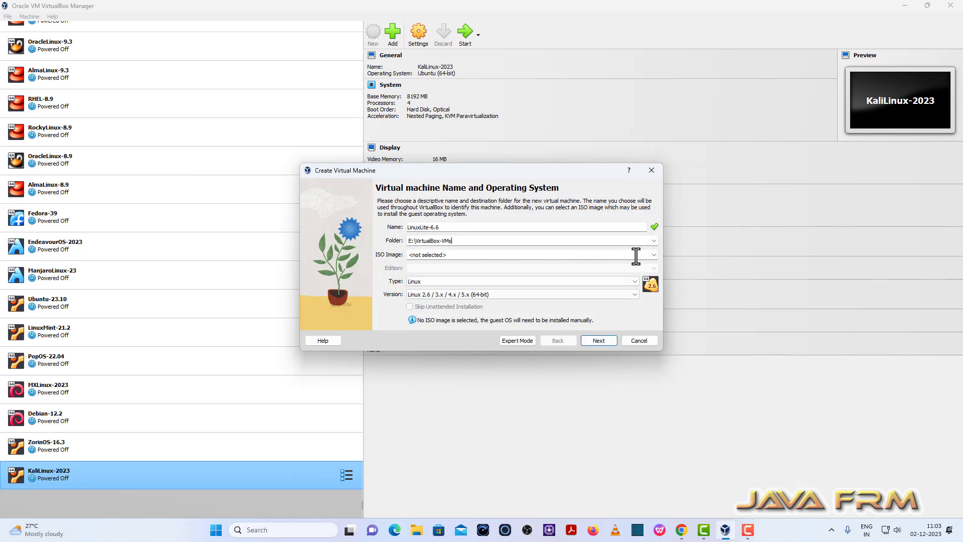
# Use linux-lite-6.6-64bit.iso as the installation image and proceed to hardware
pyautogui.click(653, 254)
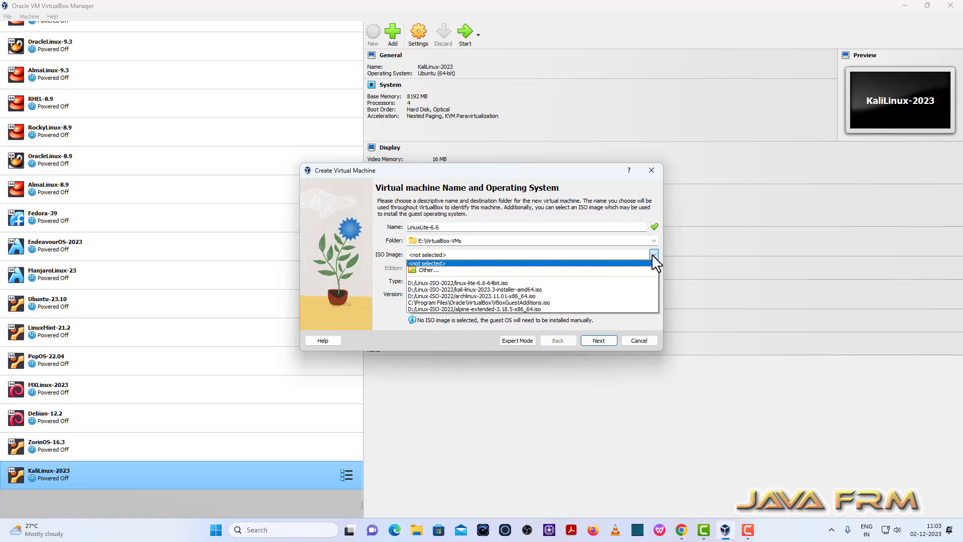
pyautogui.click(491, 283)
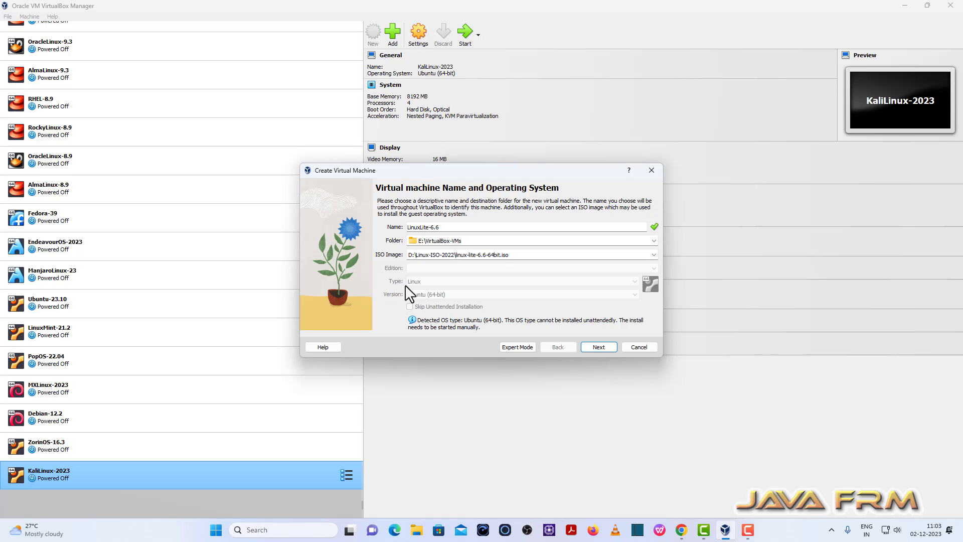
pyautogui.click(599, 347)
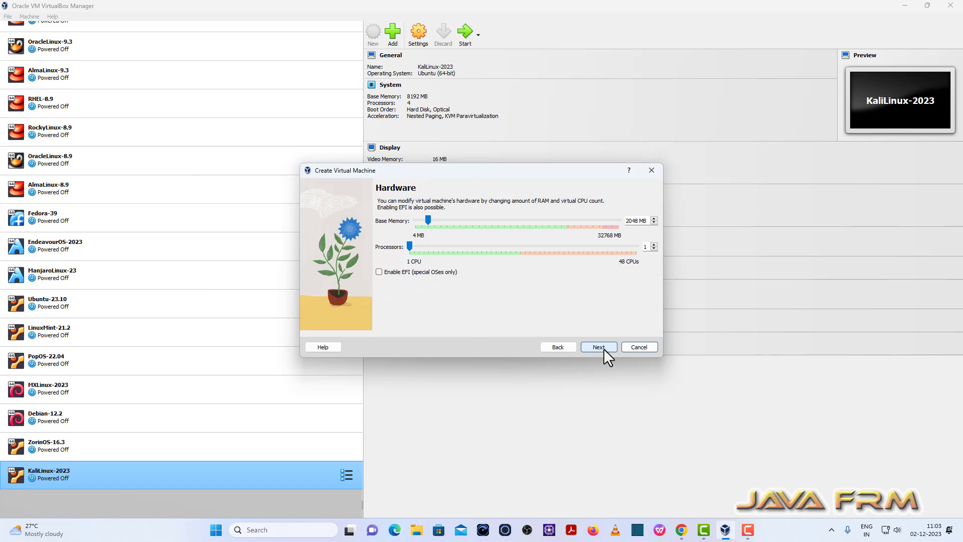
# Give the VM 8192 MB base memory and 4 processors
pyautogui.doubleClick(634, 221)
pyautogui.write('8')
pyautogui.write('192')
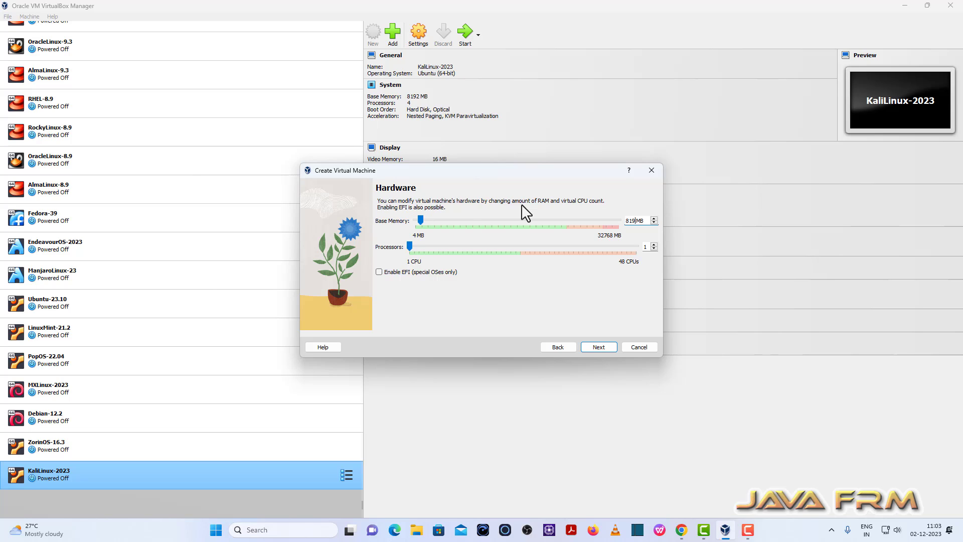
pyautogui.click(654, 244)
pyautogui.click(654, 245)
pyautogui.click(654, 244)
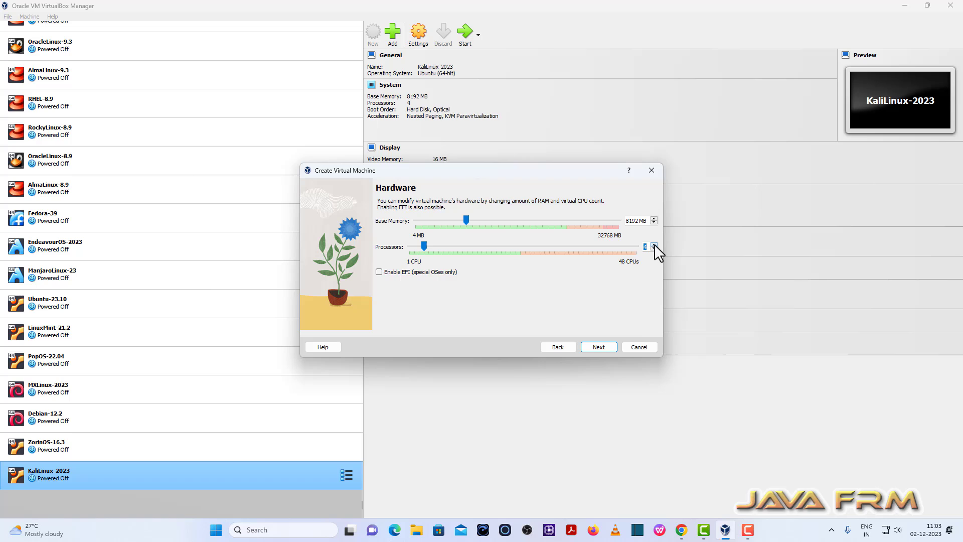
pyautogui.click(598, 347)
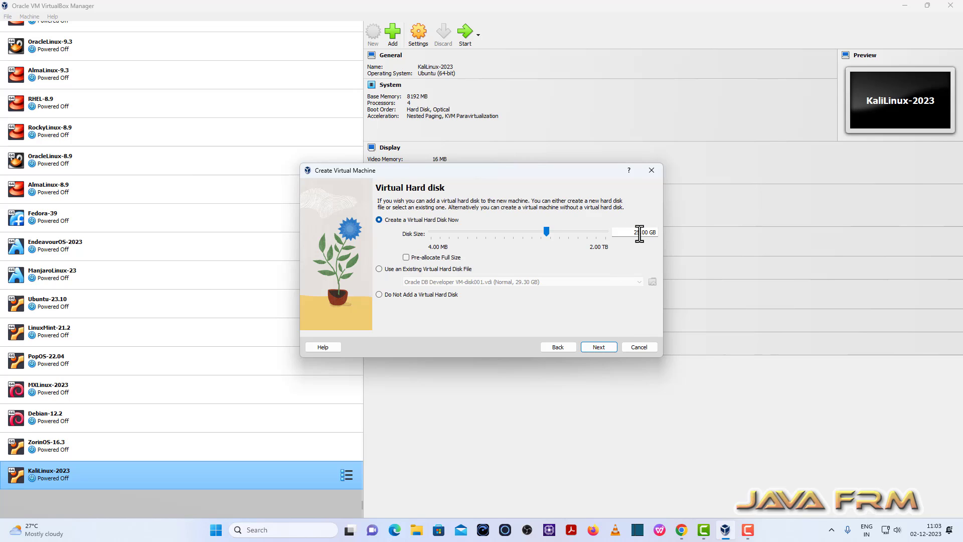
# Create a 40 GB virtual disk and finish creating the machine
pyautogui.moveTo(640, 232); pyautogui.dragTo(610, 238)
pyautogui.write('40')
pyautogui.click(604, 346)
pyautogui.click(599, 347)
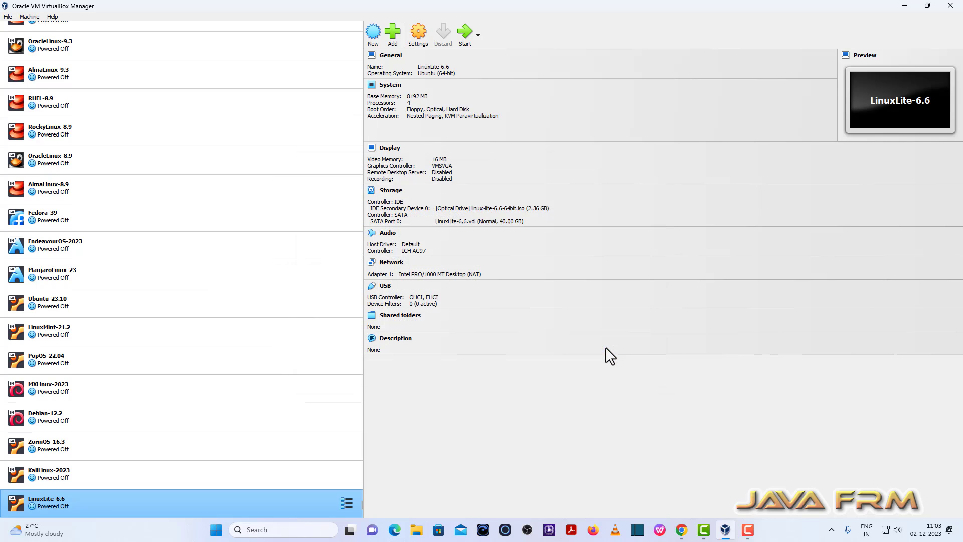
# Disable Floppy boot and order the boot devices Optical, then Hard Disk
pyautogui.click(420, 36)
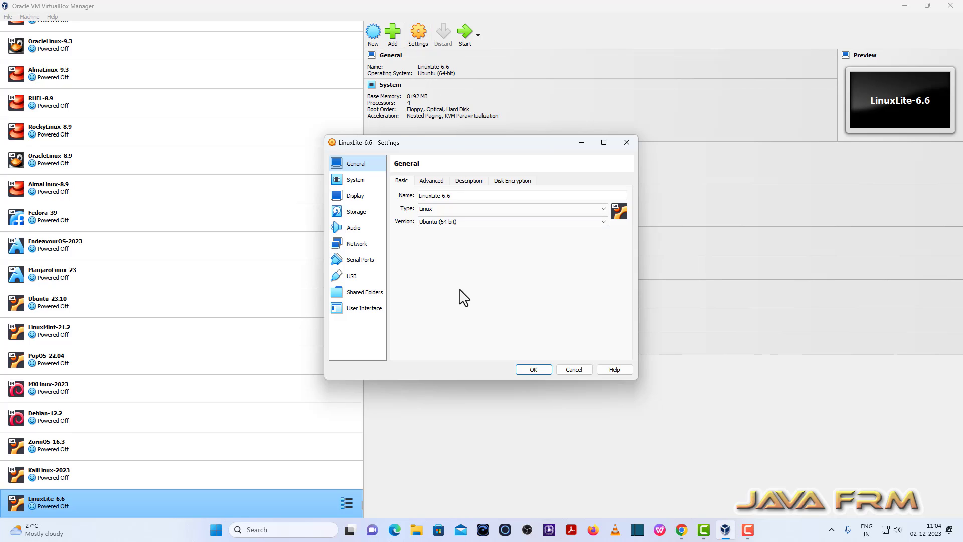
pyautogui.click(432, 182)
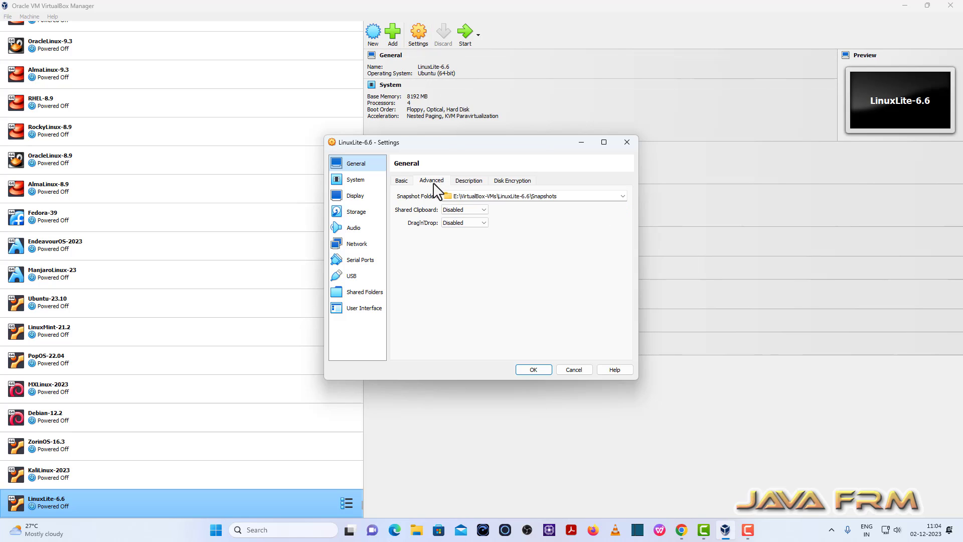
pyautogui.click(355, 181)
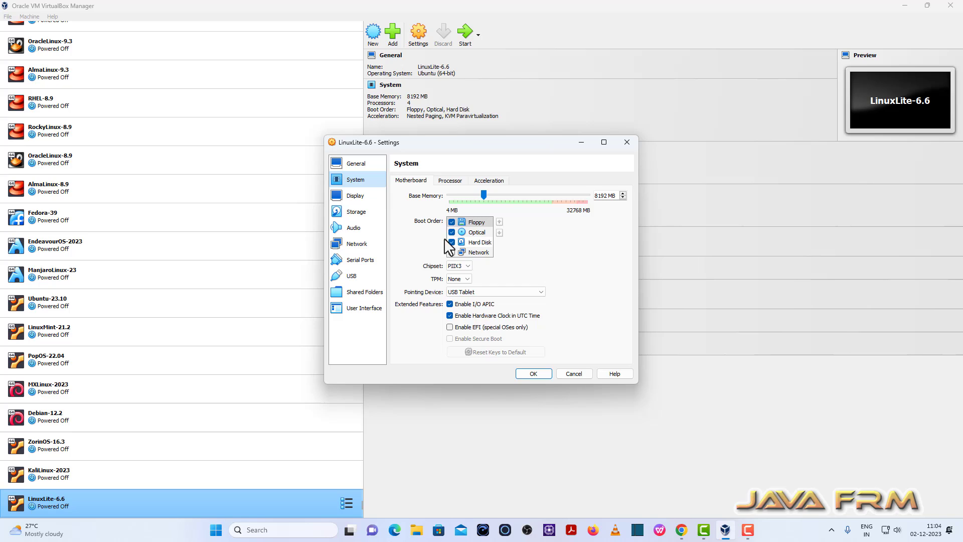
pyautogui.click(451, 222)
pyautogui.click(474, 233)
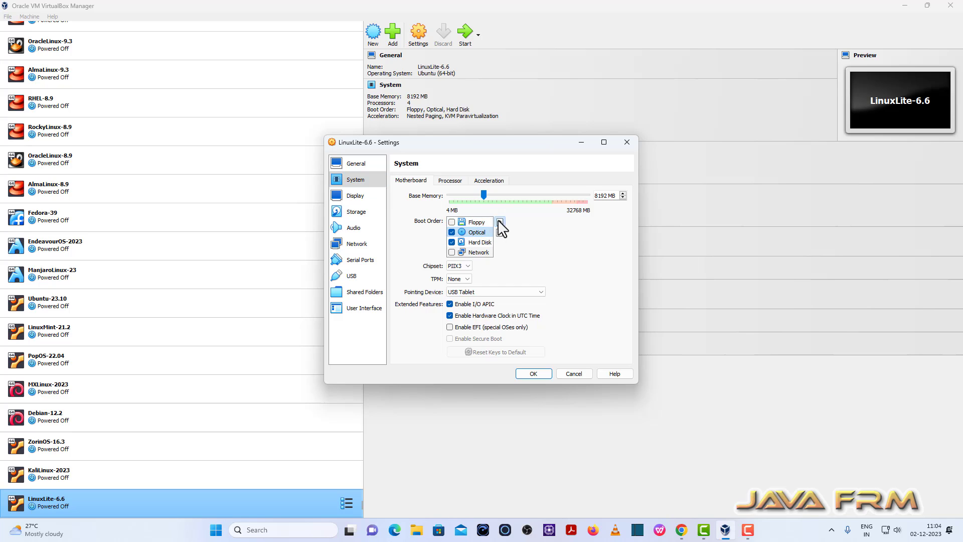
pyautogui.click(499, 222)
pyautogui.click(489, 241)
pyautogui.click(499, 221)
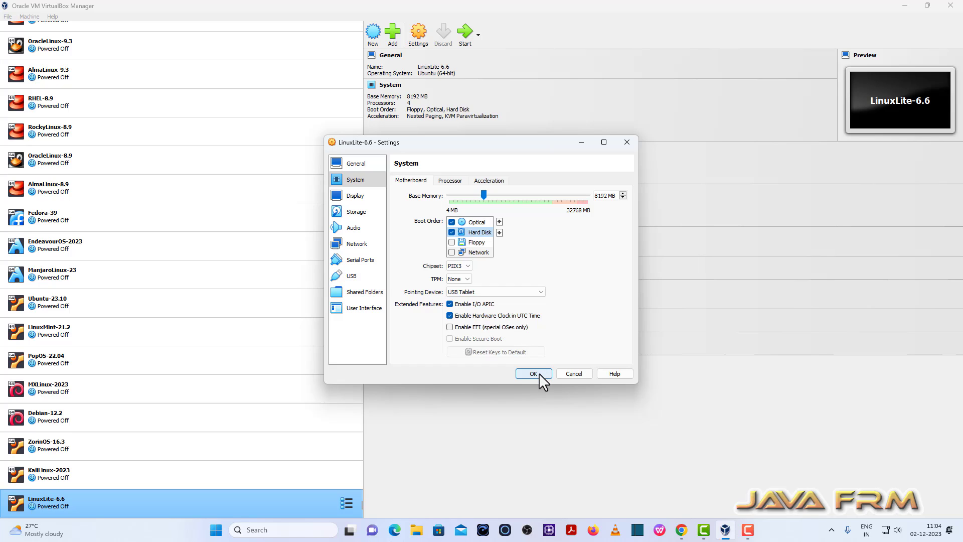
# Review the NAT network adapter details and save the settings
pyautogui.click(346, 244)
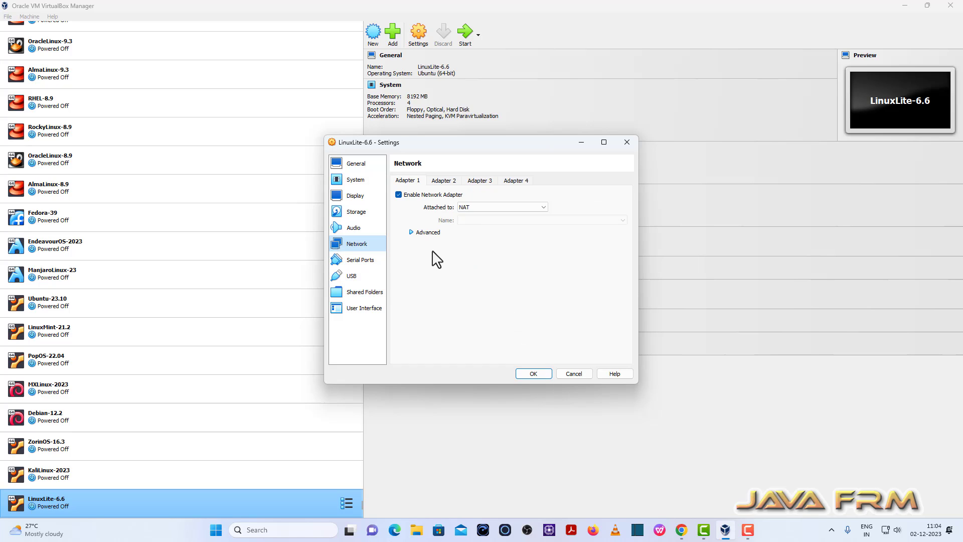
pyautogui.click(434, 232)
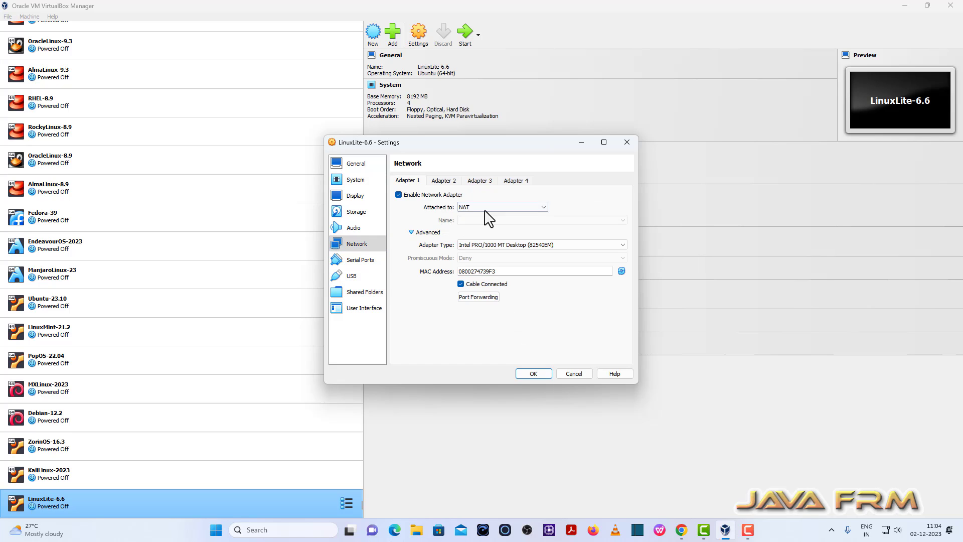
pyautogui.click(533, 375)
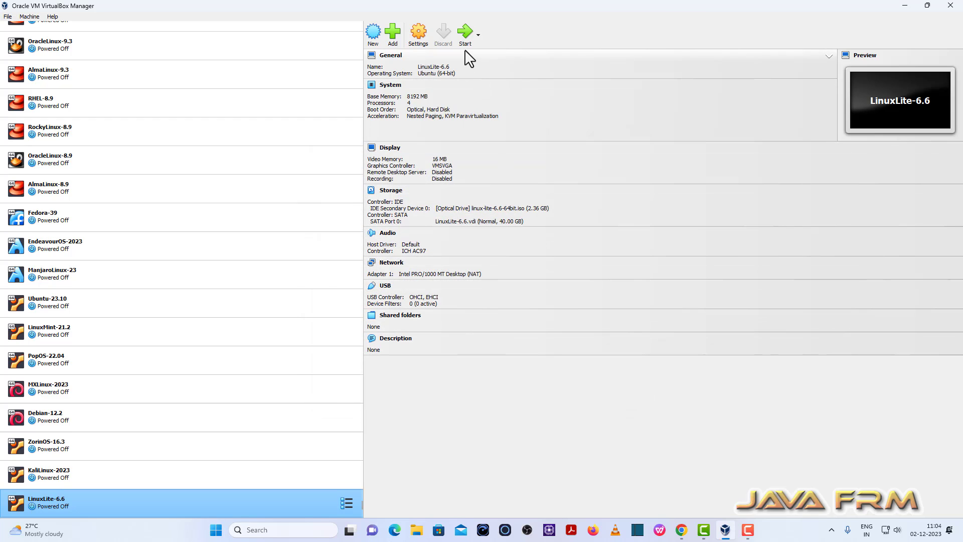
# Start LinuxLite-6.6 maximized, boot the live system and launch Install Linux Lite
pyautogui.click(465, 31)
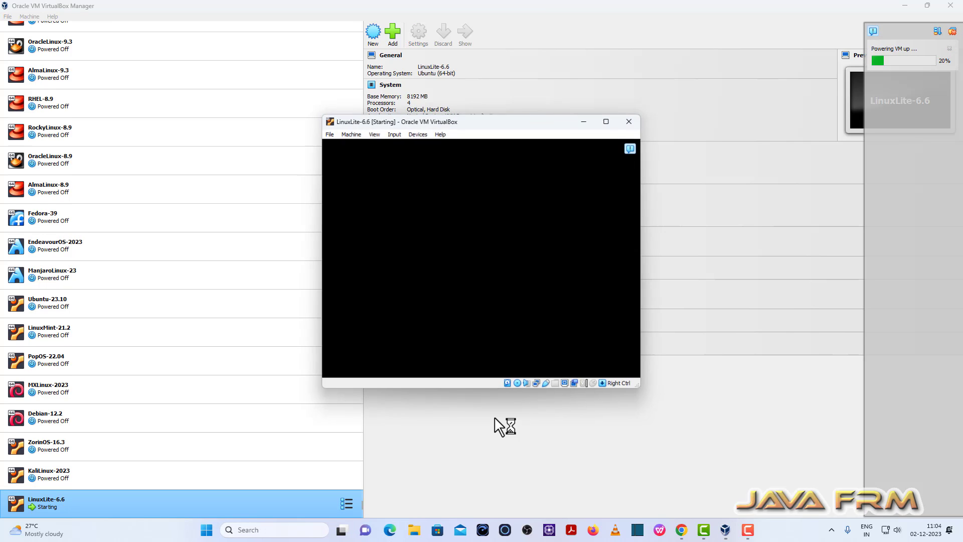
pyautogui.click(608, 121)
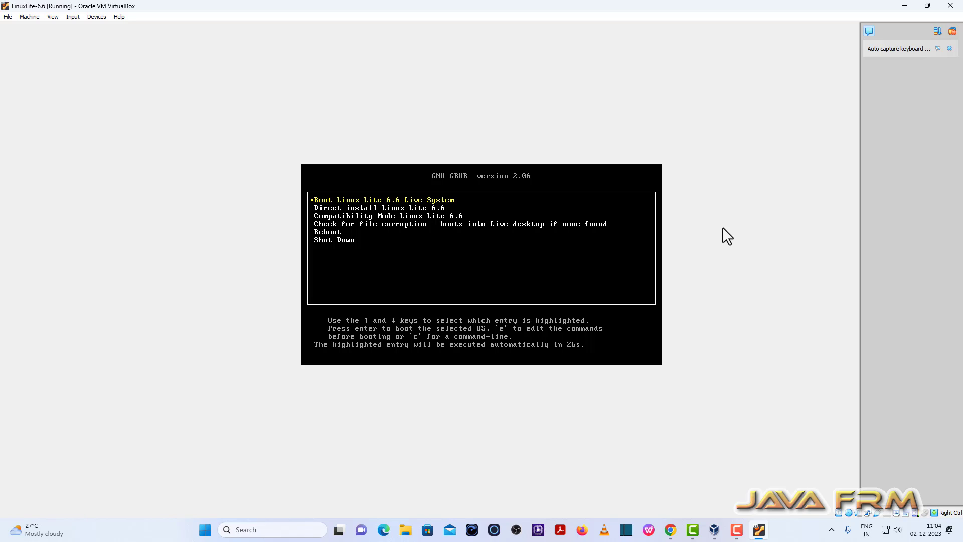
pyautogui.press('Return')
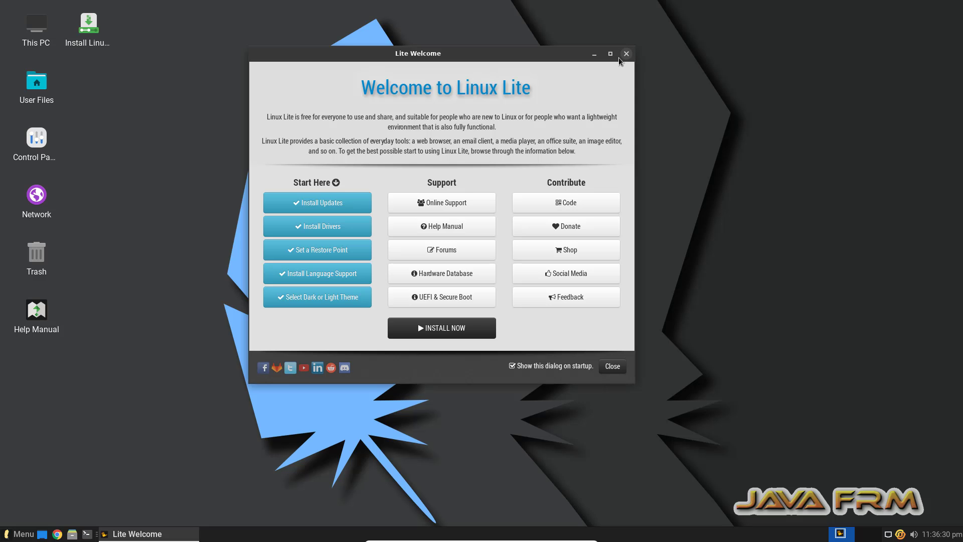
pyautogui.click(626, 54)
pyautogui.click(83, 39)
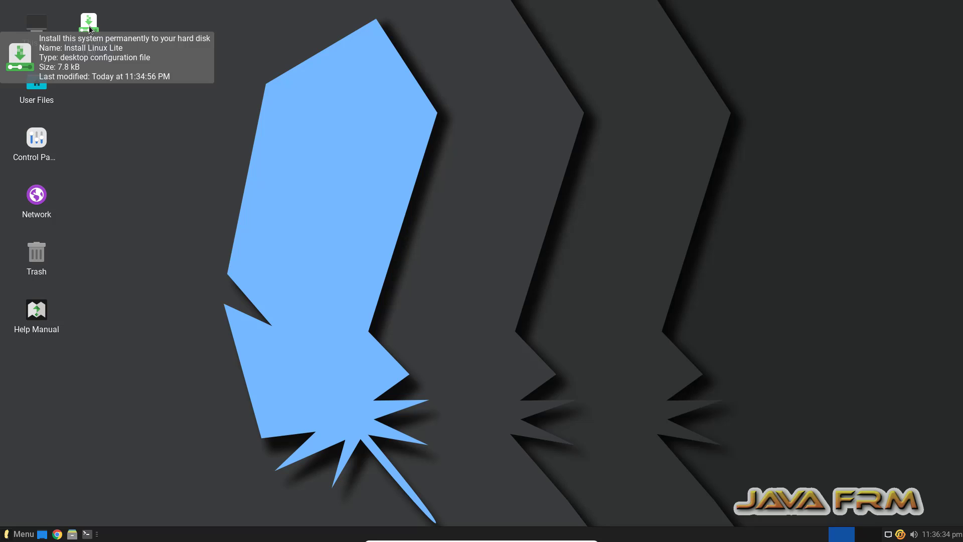
pyautogui.doubleClick(89, 26)
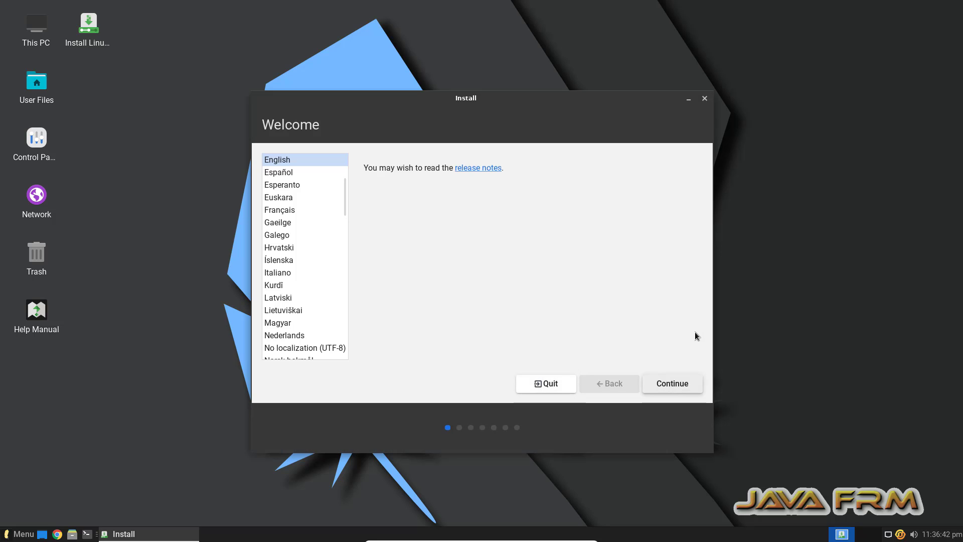
# Accept English, the English (US) keyboard and the next setup page's defaults
pyautogui.click(683, 384)
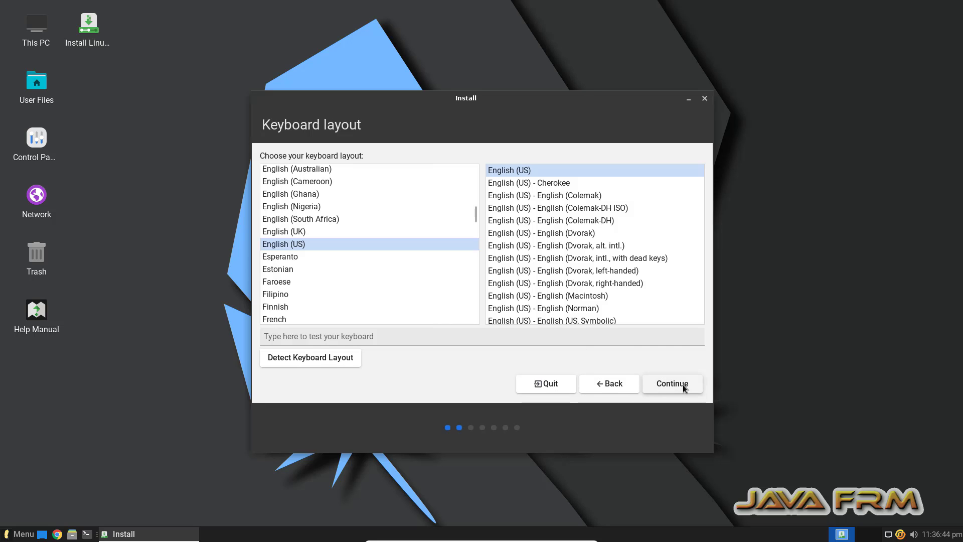
pyautogui.click(682, 384)
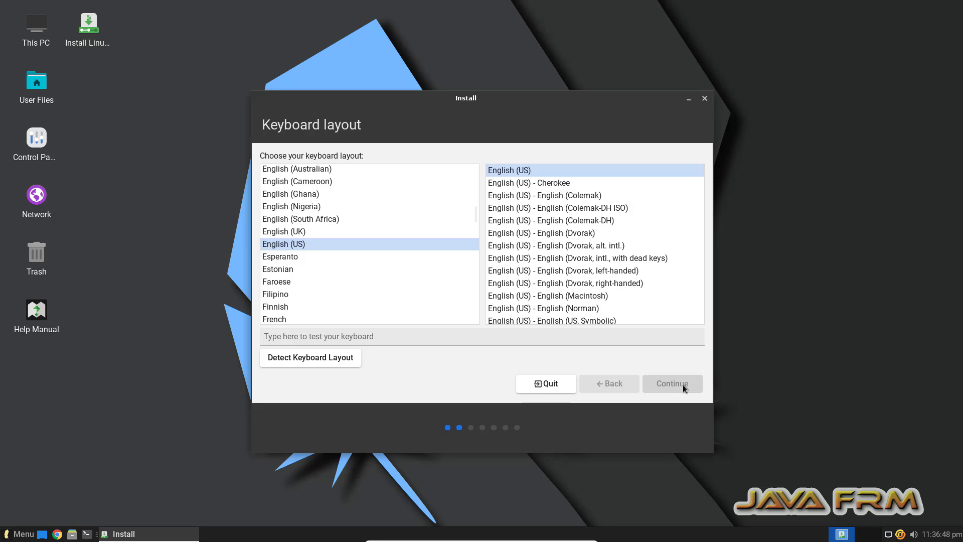
pyautogui.click(682, 384)
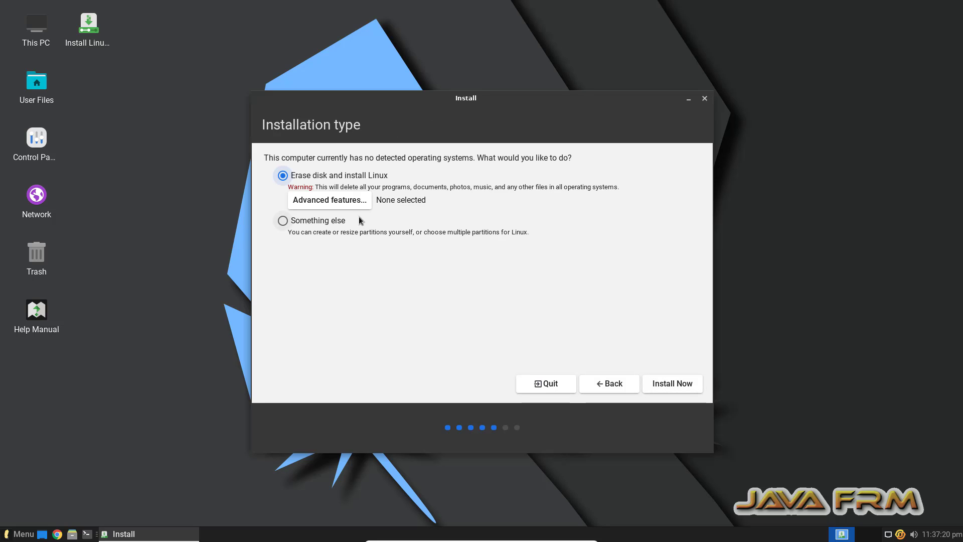
# Install with Erase disk, confirm writing changes, and keep Kolkata as the time zone
pyautogui.click(672, 383)
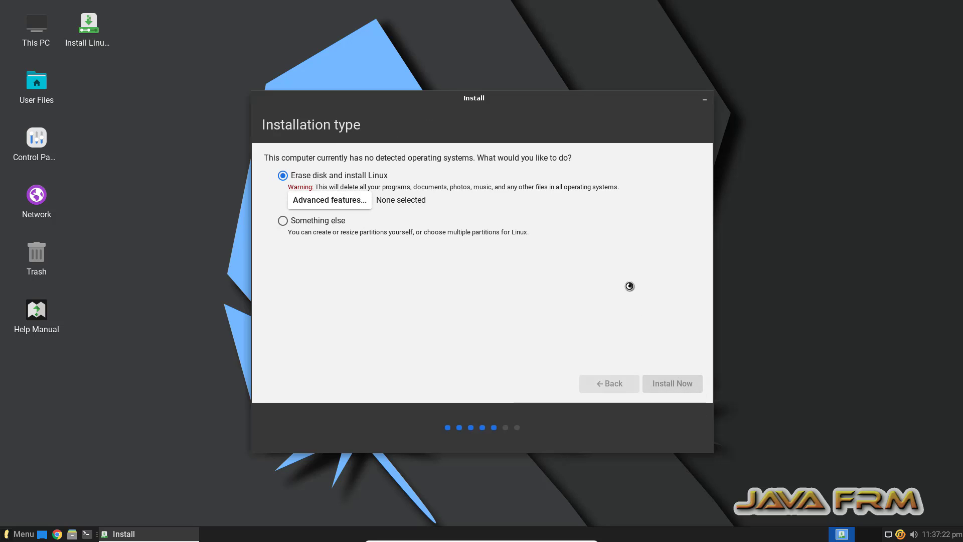
pyautogui.click(649, 342)
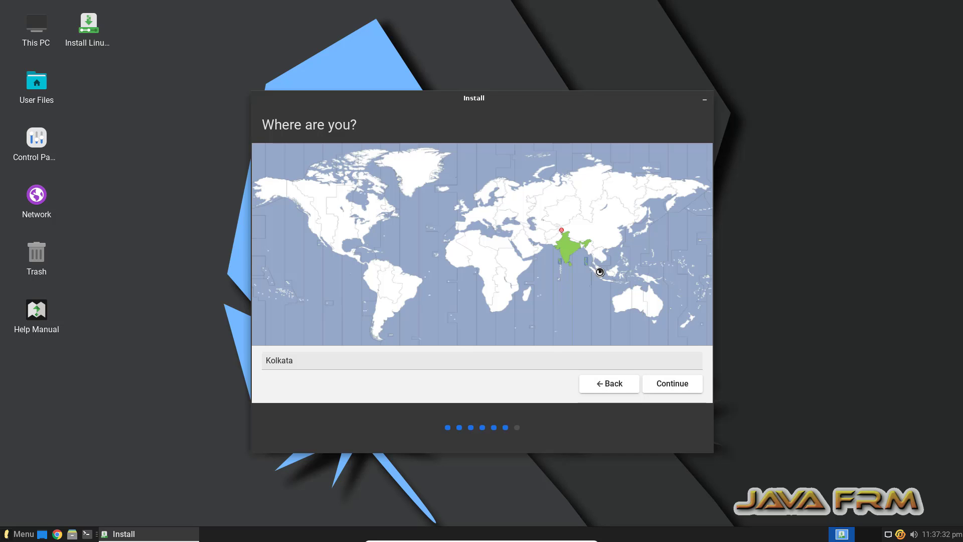
pyautogui.click(686, 385)
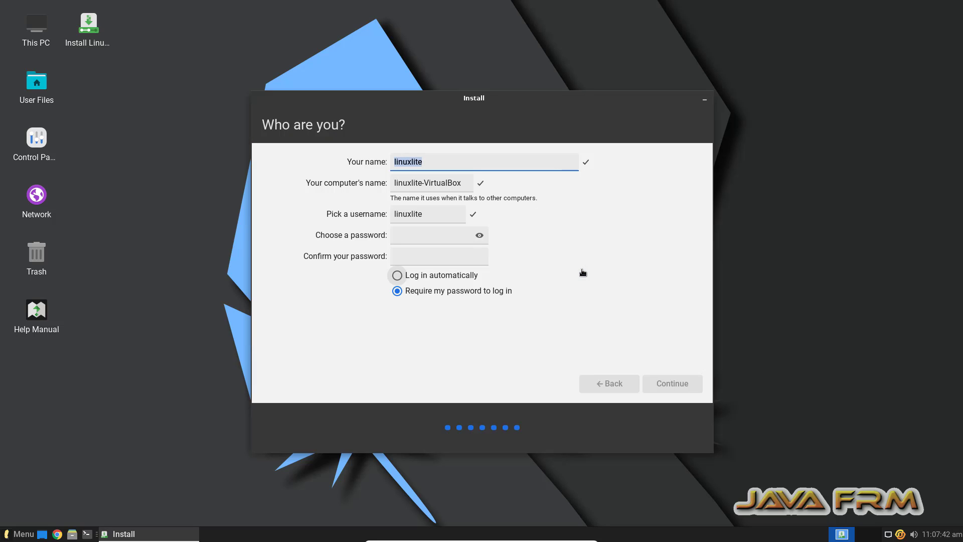
# Enter the user's name, computer name linuxlite and a confirmed password, then continue installing
pyautogui.write('java')
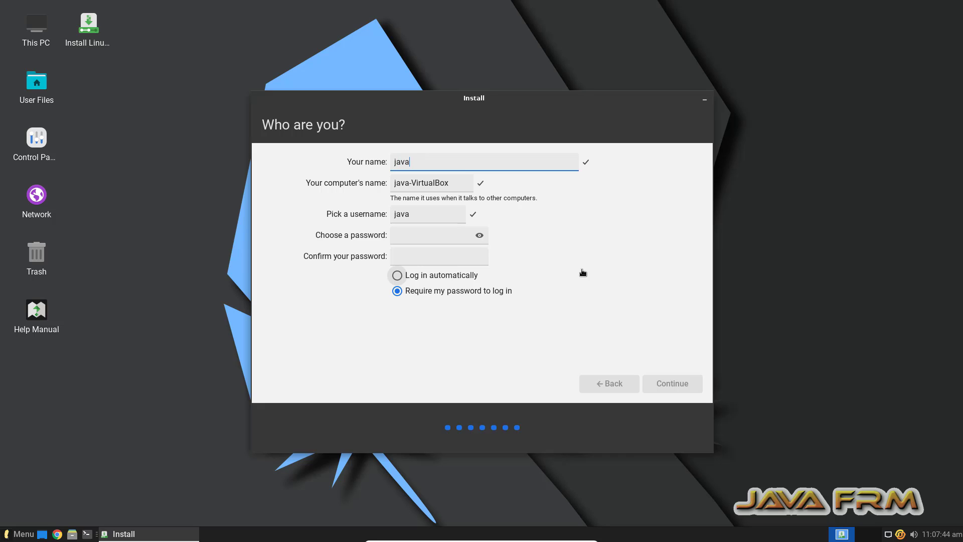
pyautogui.write('frm')
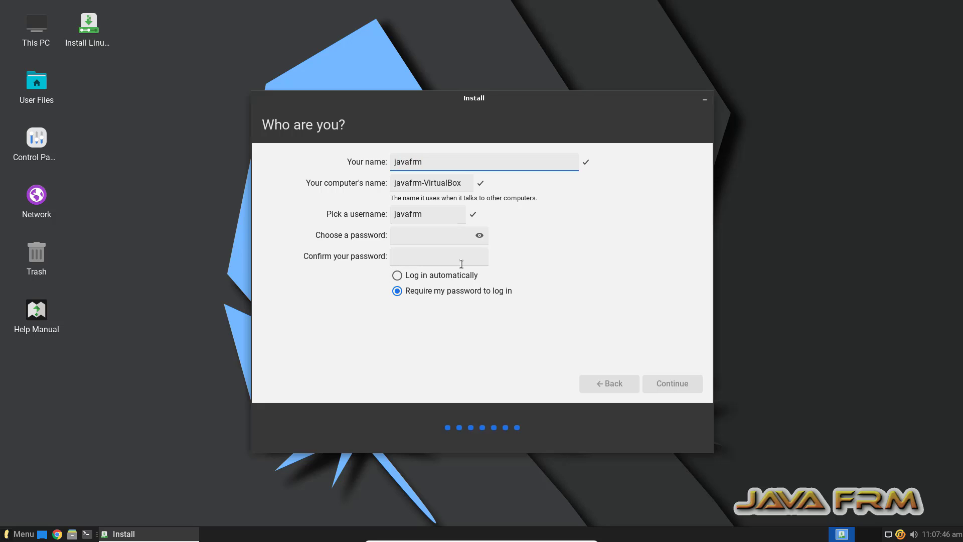
pyautogui.moveTo(462, 184); pyautogui.dragTo(325, 183)
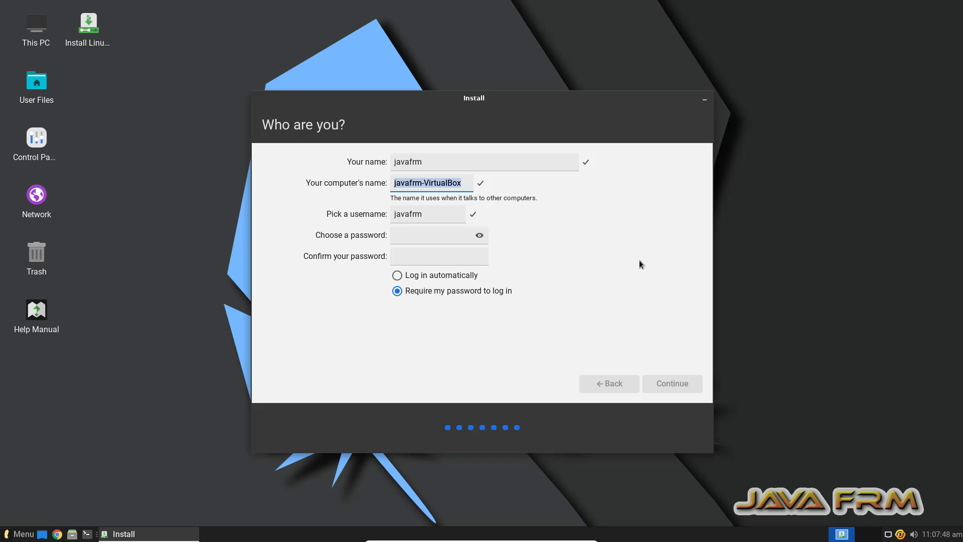
pyautogui.write('lin')
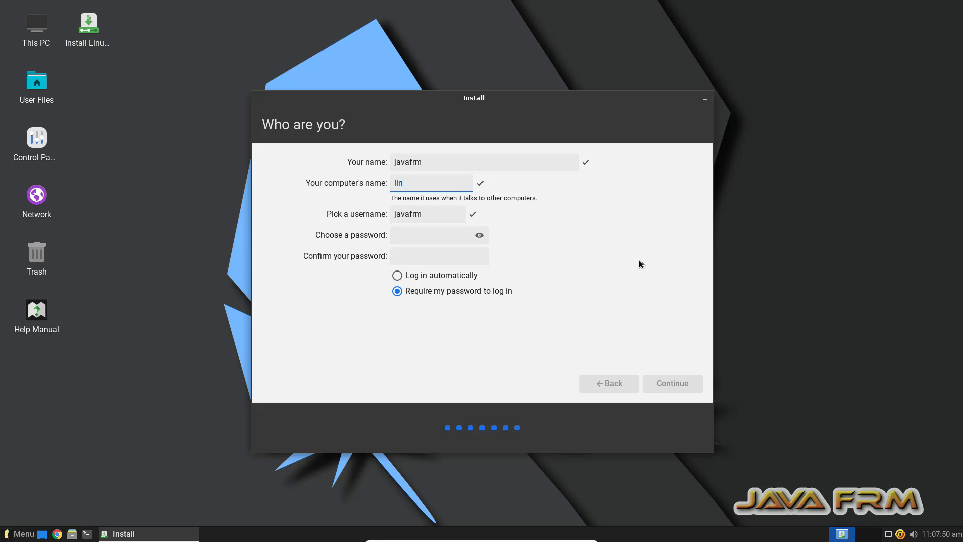
pyautogui.write('uxlite')
pyautogui.click(417, 238)
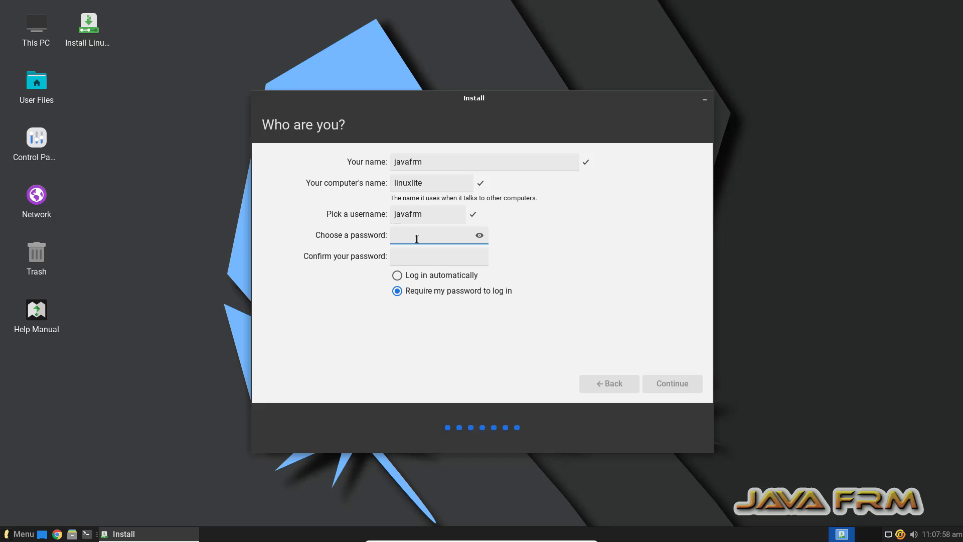
pyautogui.write('12345678910')
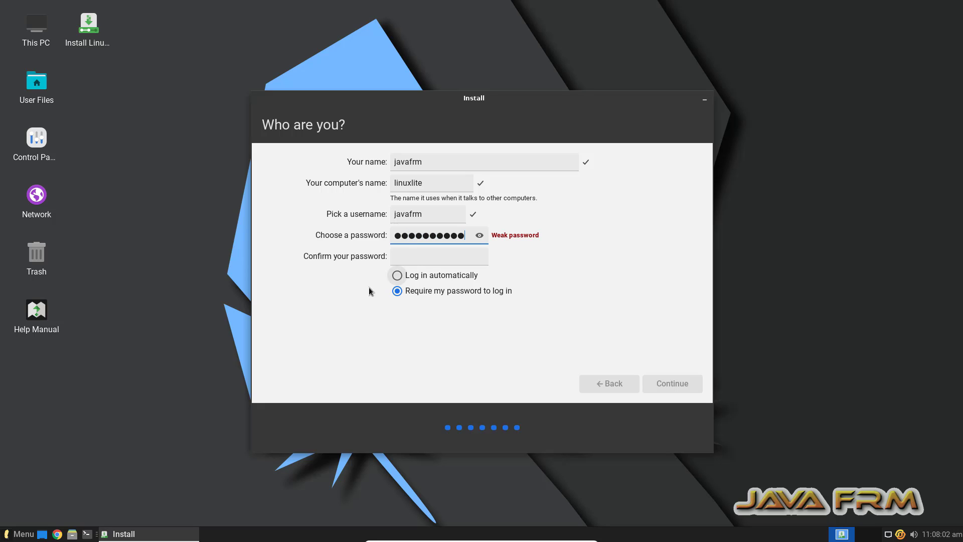
pyautogui.click(412, 259)
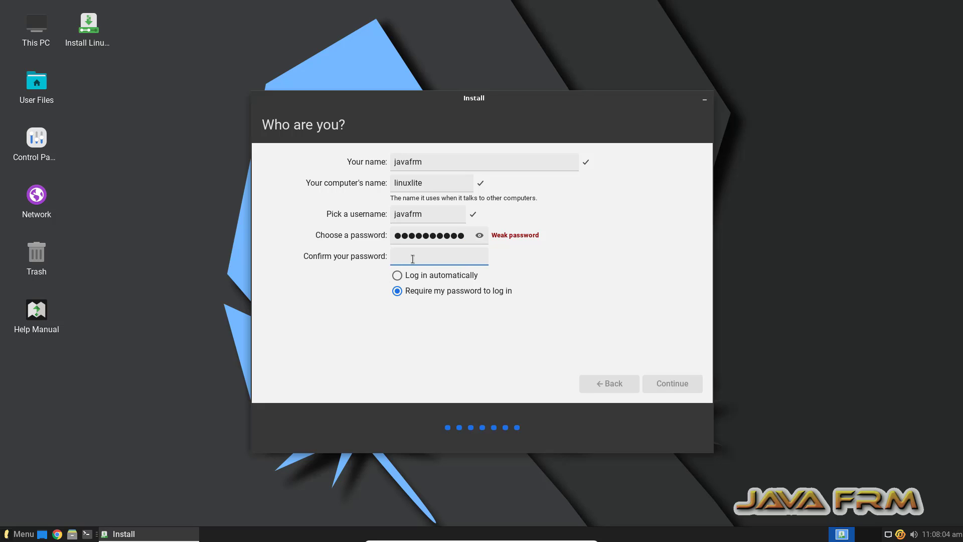
pyautogui.write('12345678910')
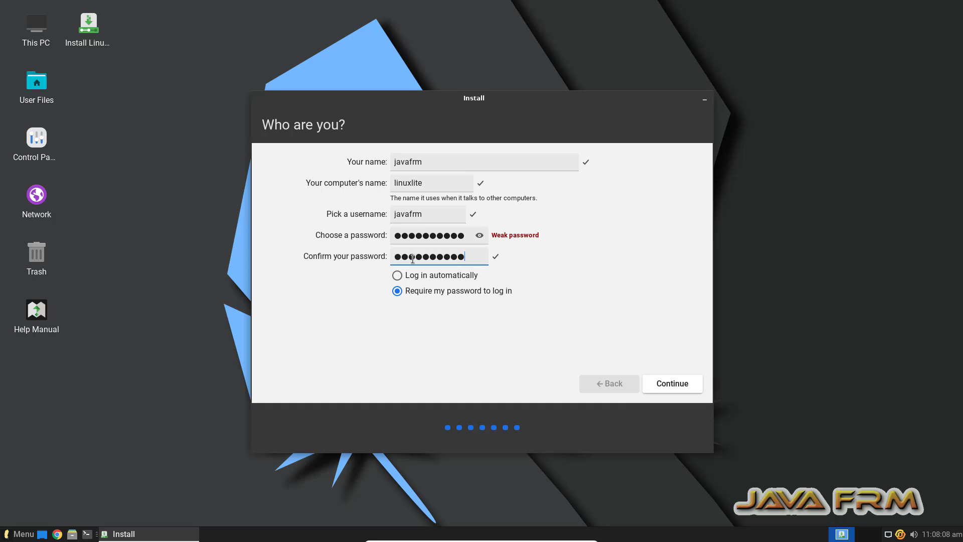
pyautogui.click(681, 388)
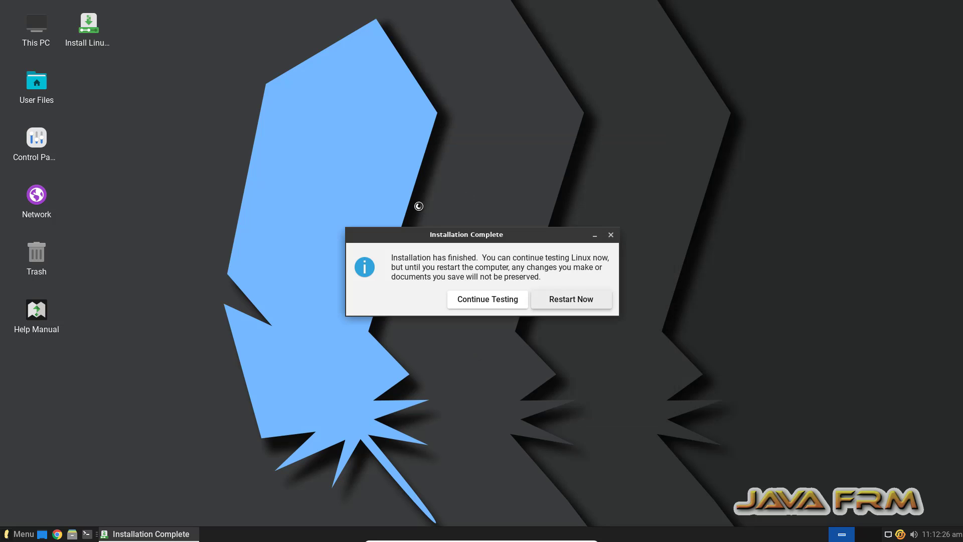
# Dismiss Installation Complete and shut down via Log Out, confirming the remove-medium prompt
pyautogui.click(610, 236)
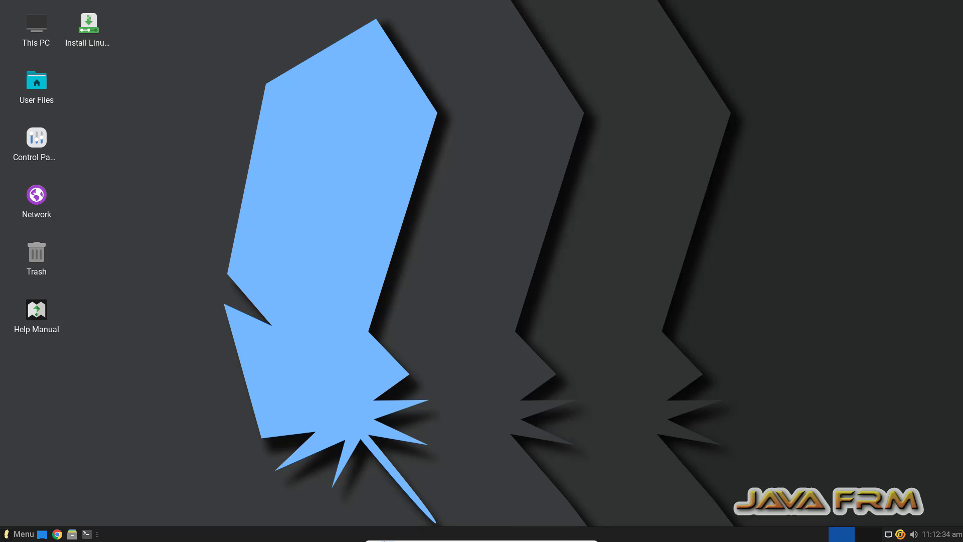
pyautogui.moveTo(387, 540)
pyautogui.click(20, 533)
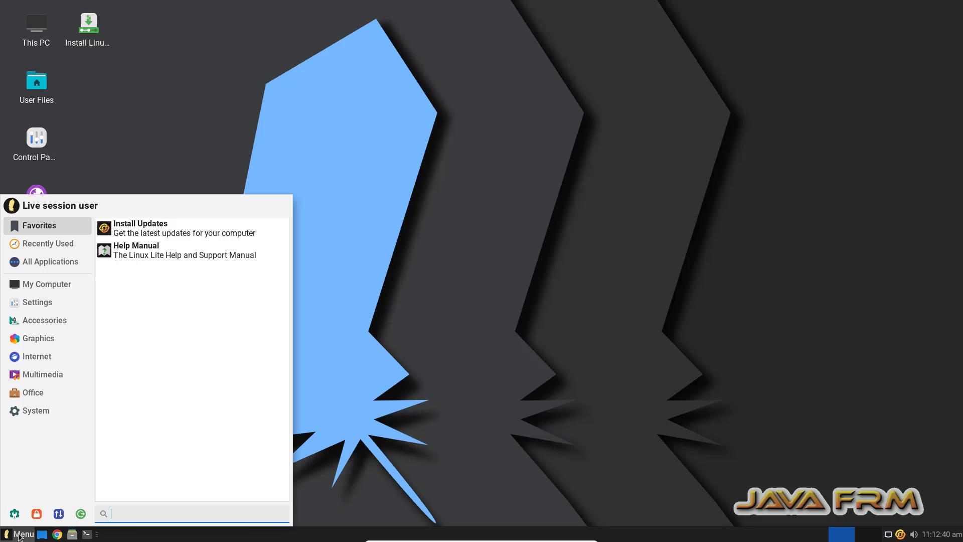
pyautogui.click(81, 515)
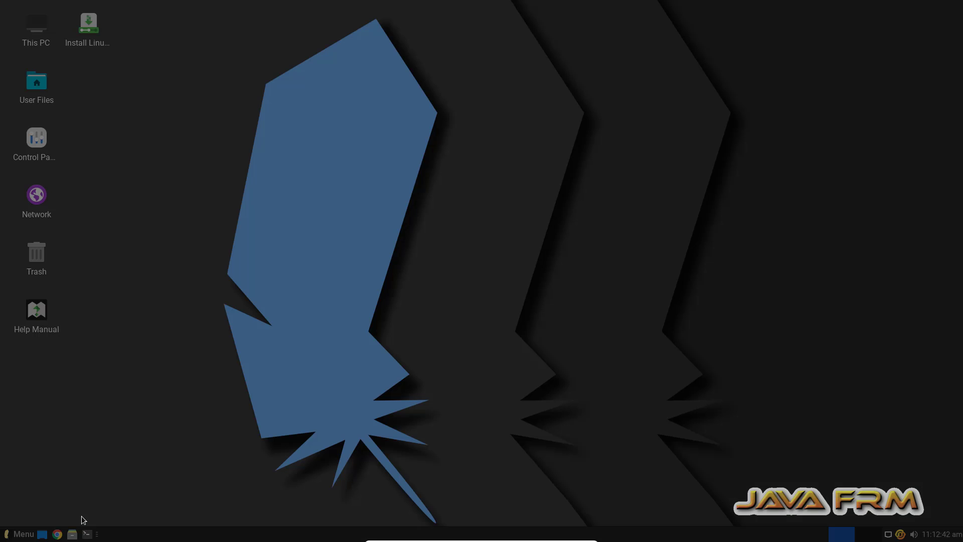
pyautogui.click(574, 225)
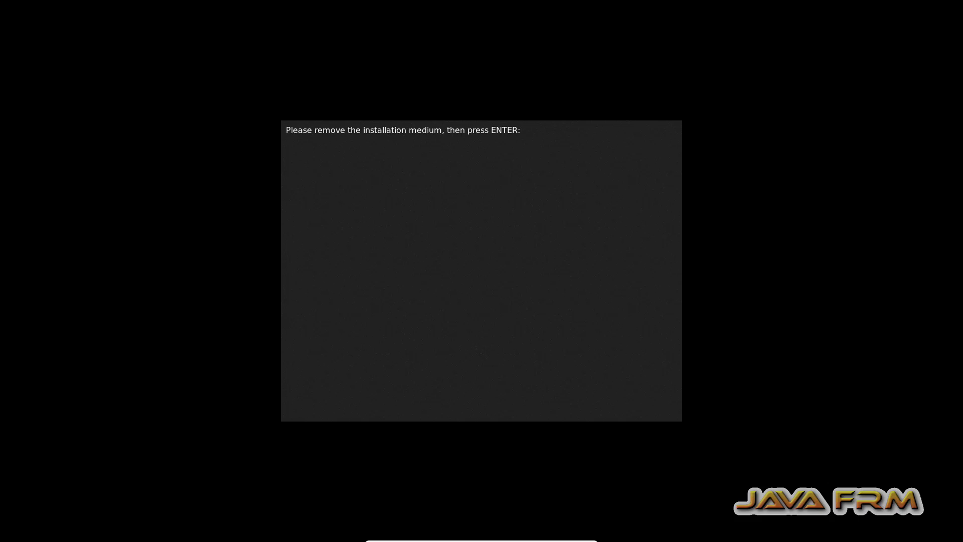
pyautogui.press('Return')
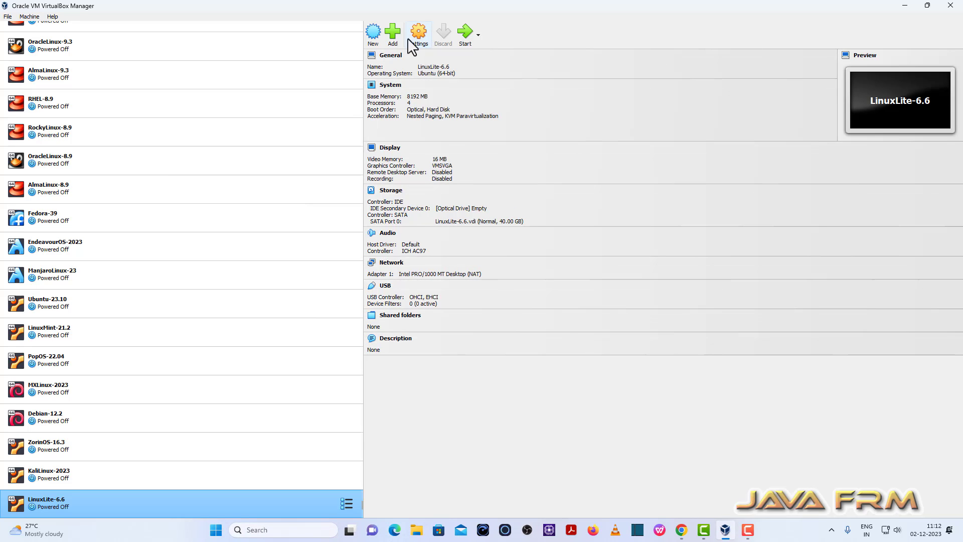
# Move Hard Disk above Optical in the boot order, then start LinuxLite-6.6
pyautogui.click(417, 34)
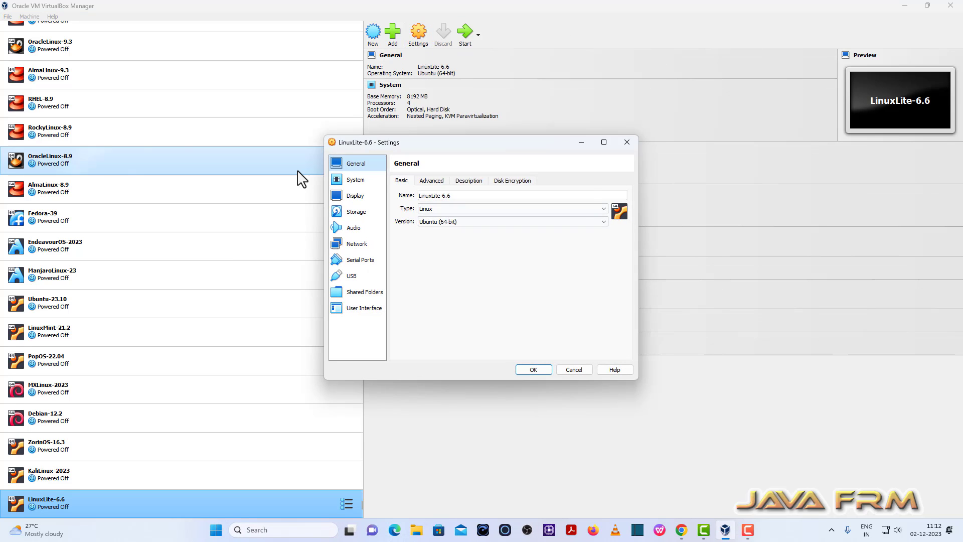
pyautogui.click(339, 177)
pyautogui.click(479, 232)
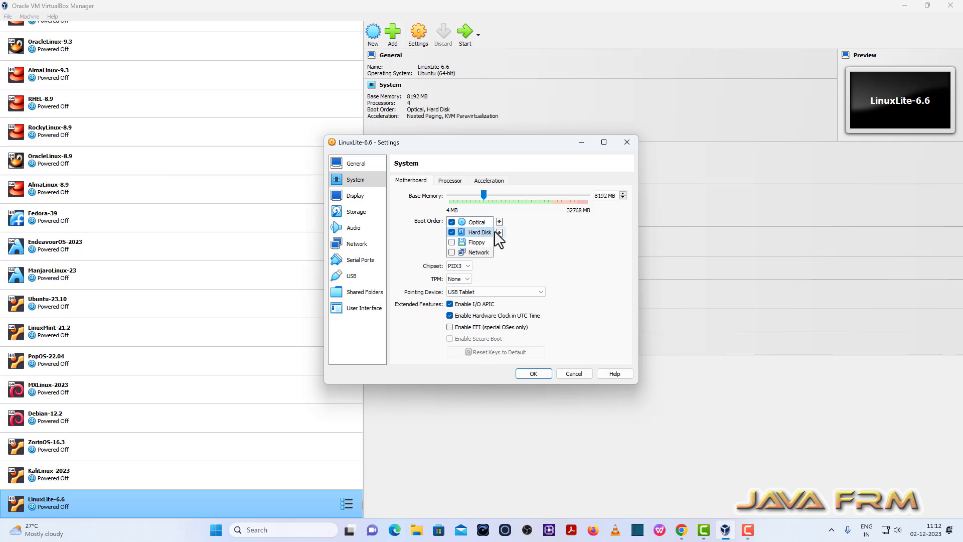
pyautogui.click(499, 221)
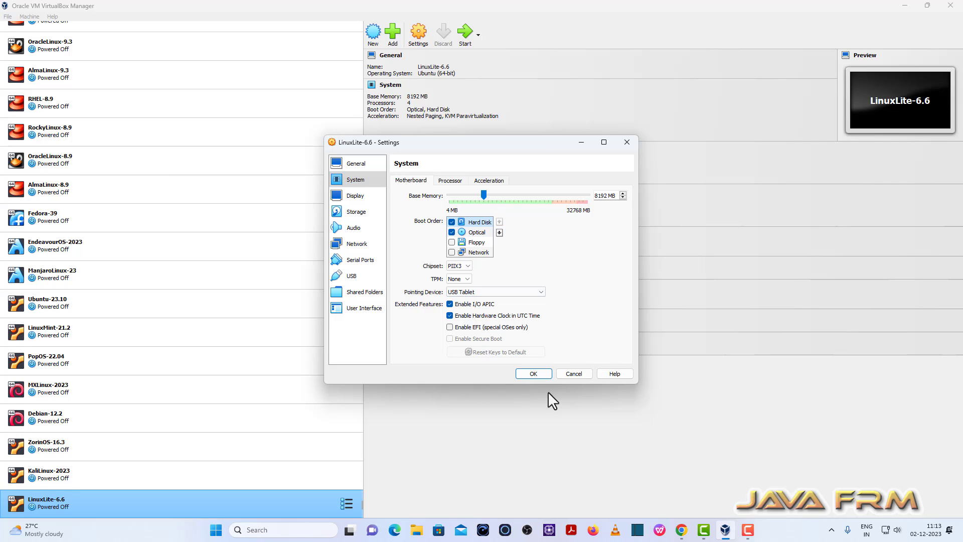
pyautogui.click(540, 372)
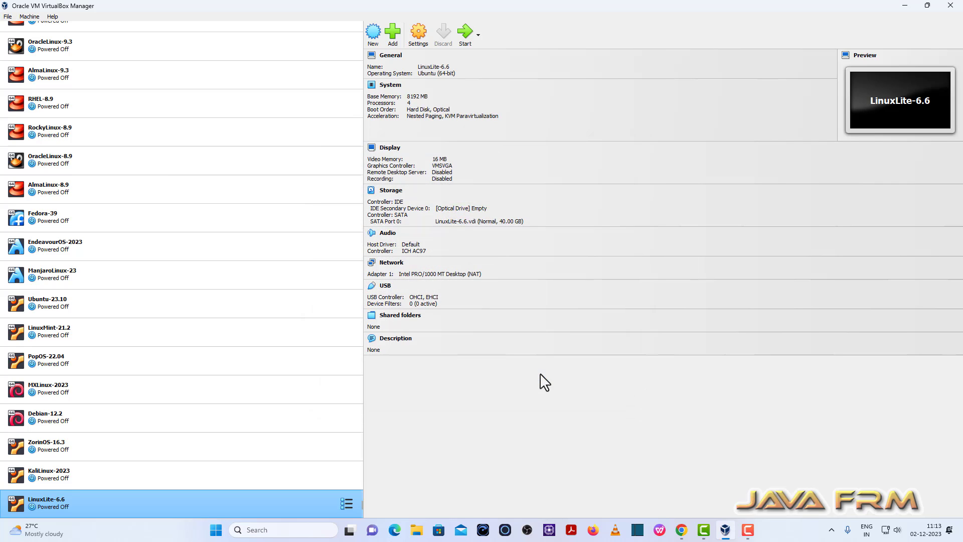
pyautogui.click(465, 36)
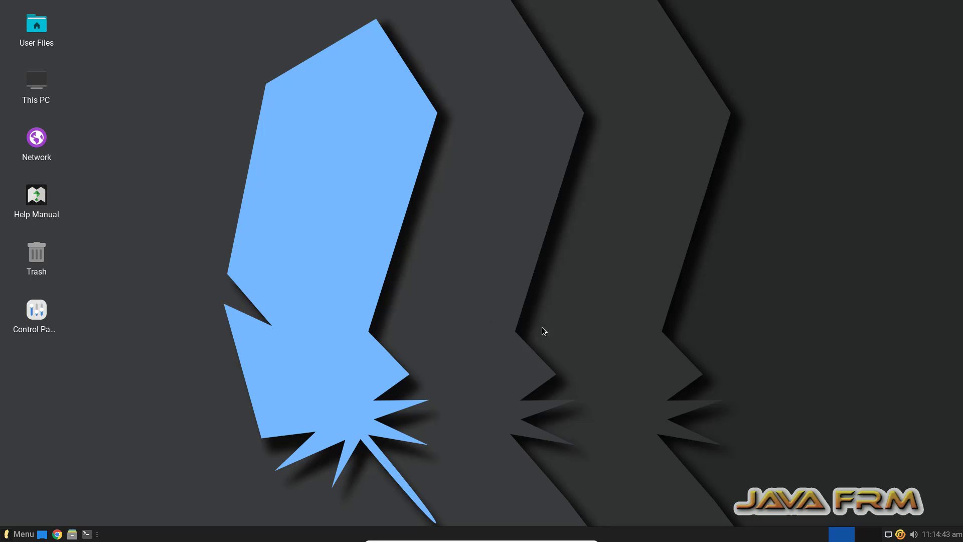
# Open a terminal, become root with sudo su and run apt update
pyautogui.click(88, 533)
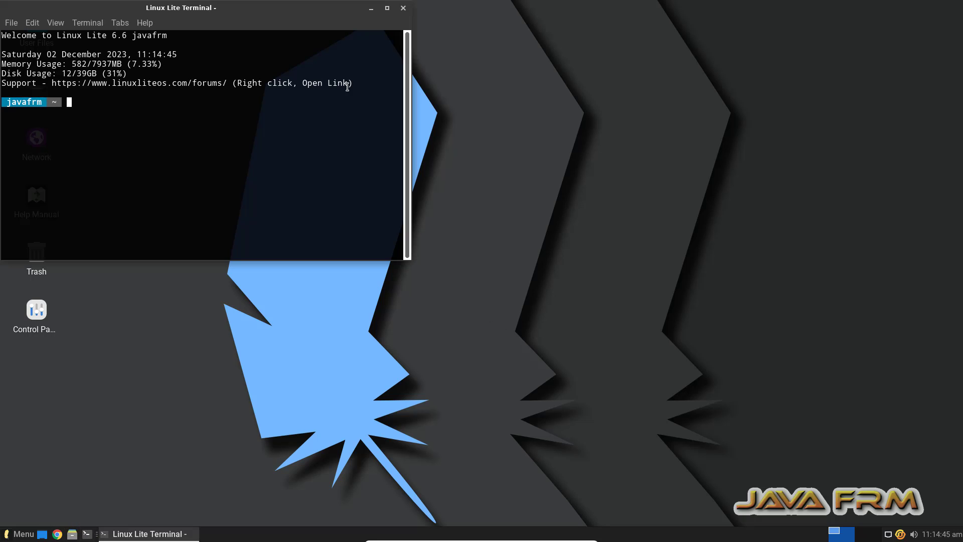
pyautogui.moveTo(255, 13); pyautogui.dragTo(529, 47)
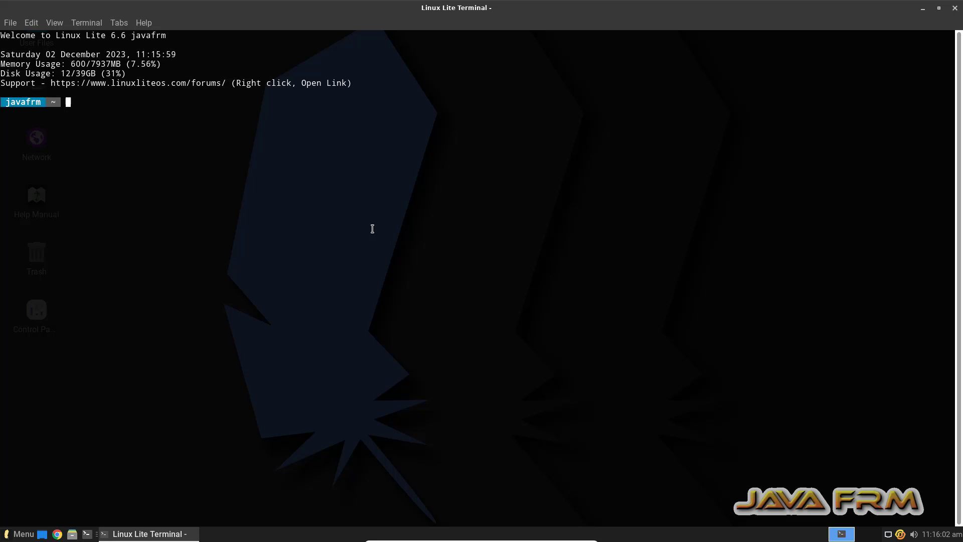
pyautogui.write('sudo su')
pyautogui.press('Return')
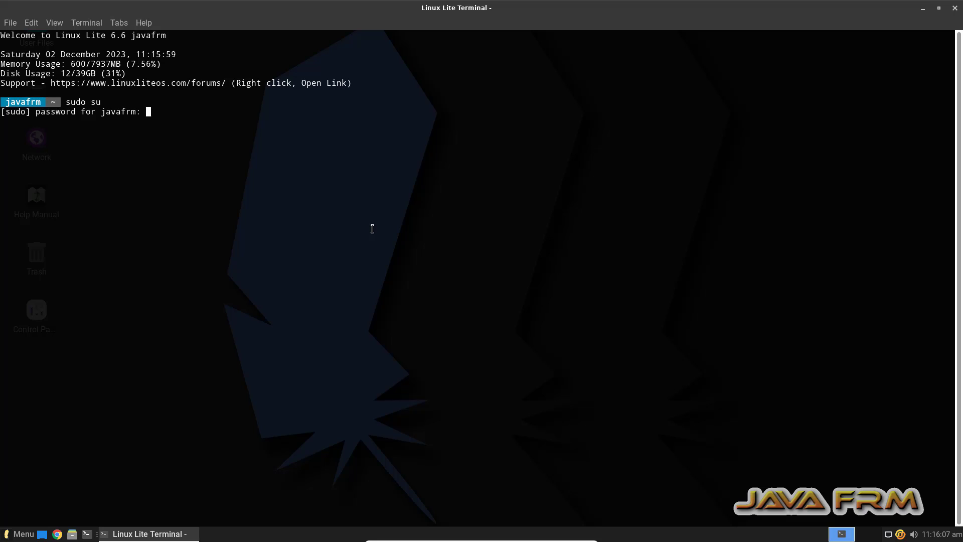
pyautogui.press('Return')
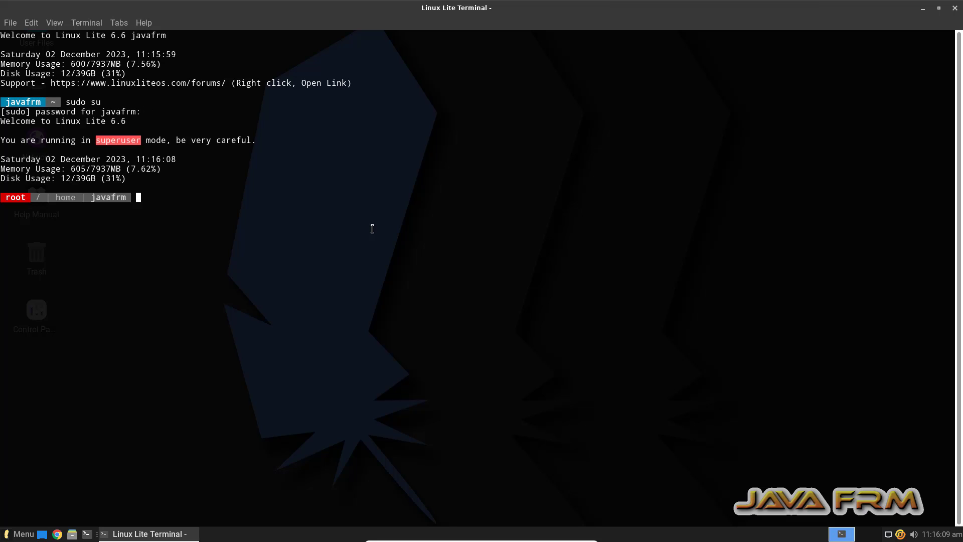
pyautogui.write('apt update')
pyautogui.press('Return')
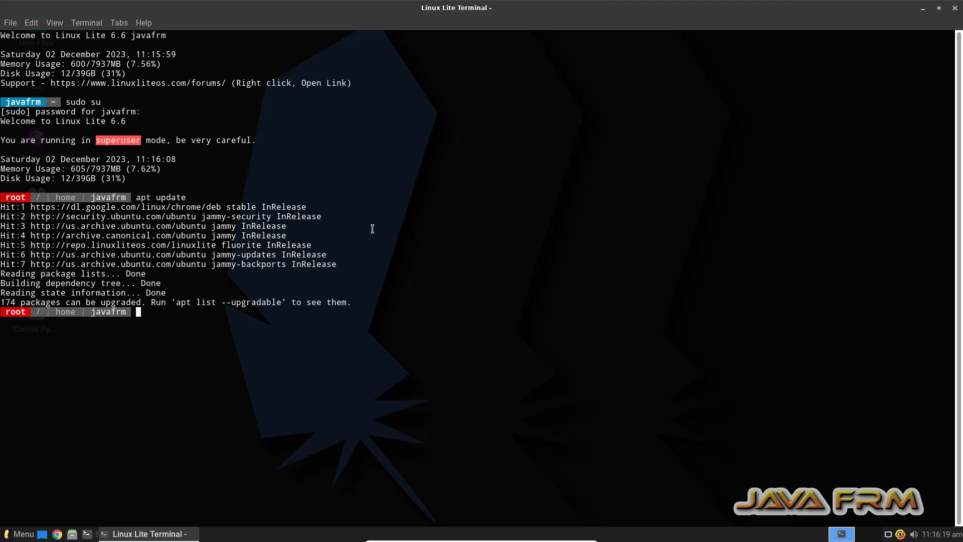
pyautogui.press('Return')
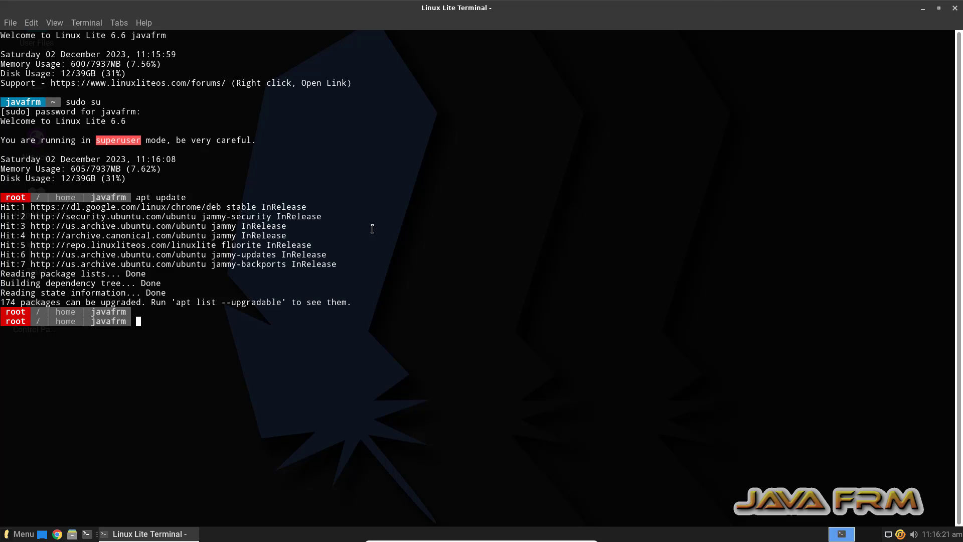
# Run apt install build-essential dkms linux-headers-$(uname -r) -y, then close the terminal
pyautogui.write('apt install build-essential dkms')
pyautogui.write('linux-')
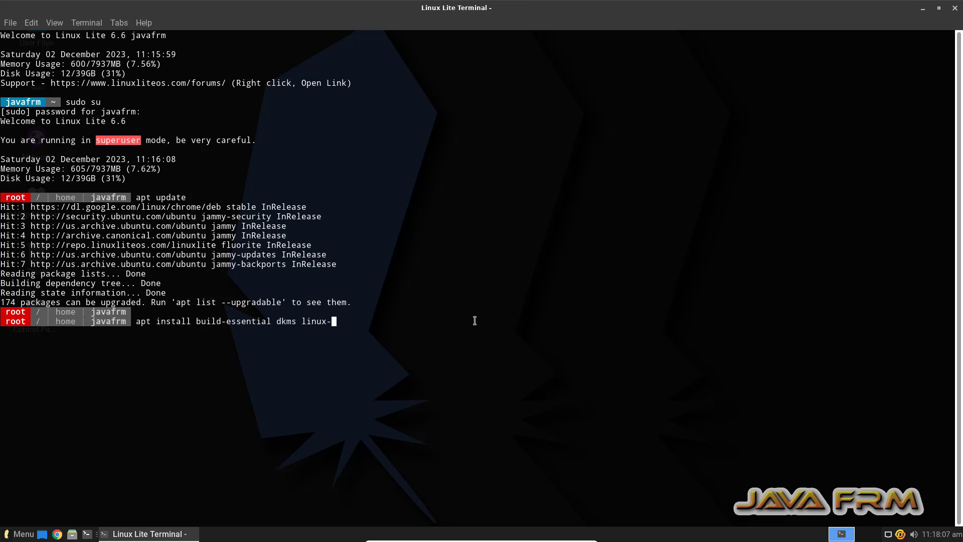
pyautogui.write('headers-$(uname -r) -y')
pyautogui.press('Return')
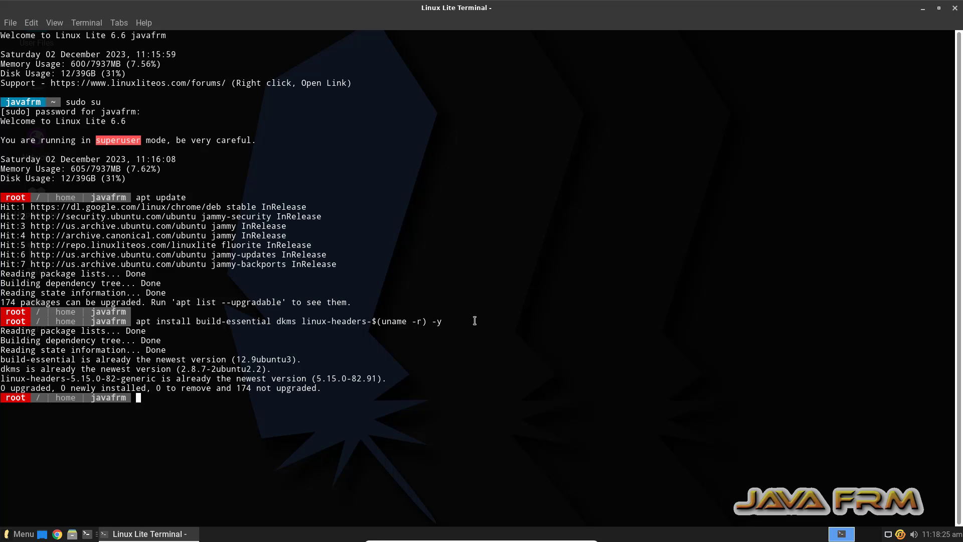
pyautogui.moveTo(329, 397); pyautogui.dragTo(2, 322)
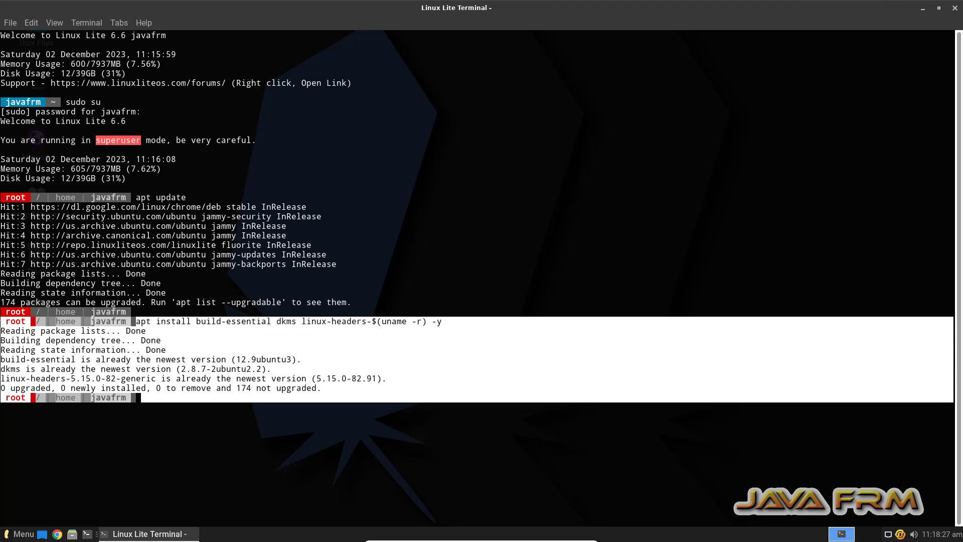
pyautogui.click(61, 358)
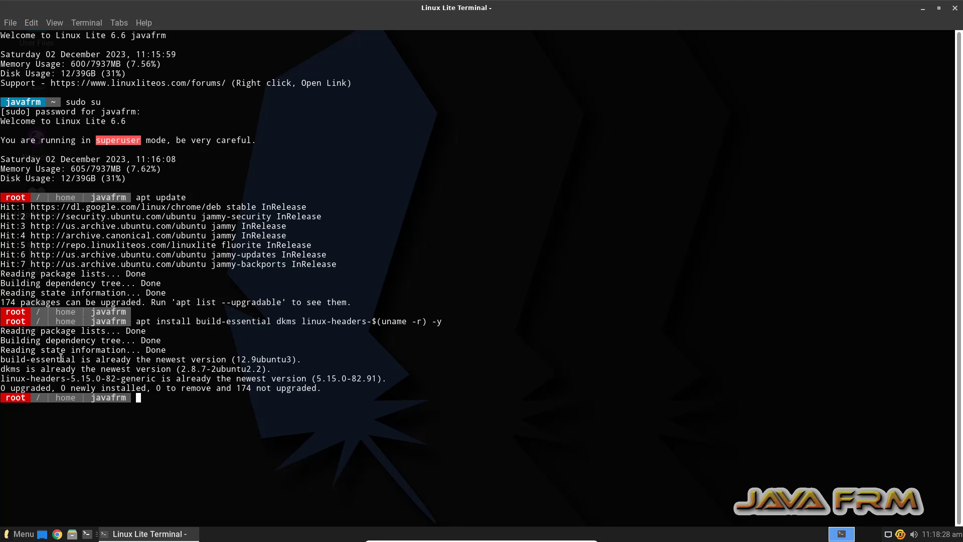
pyautogui.click(955, 10)
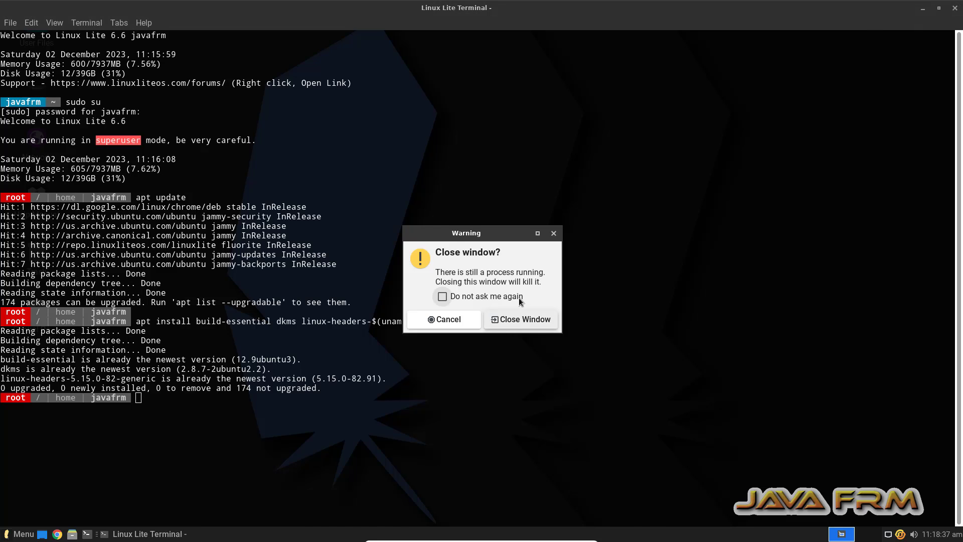
pyautogui.click(524, 321)
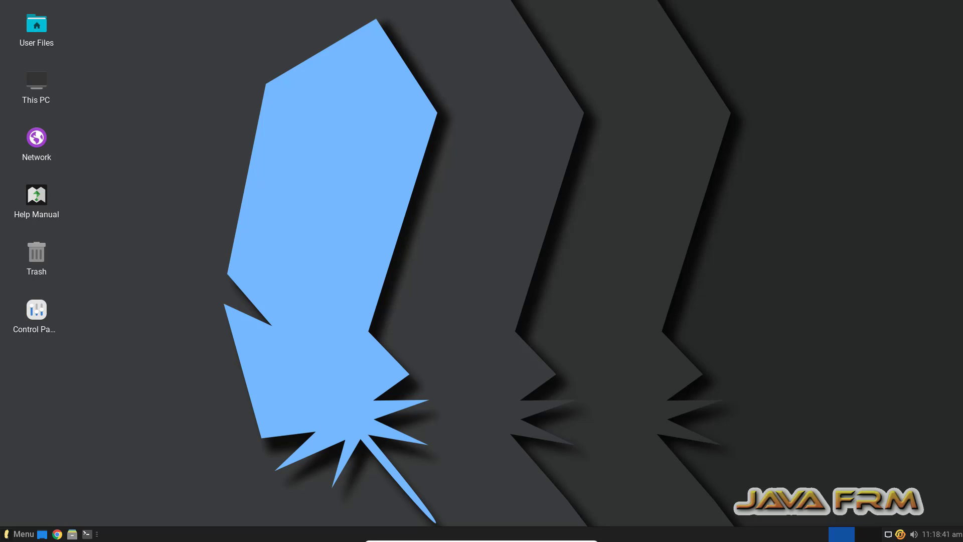
# Insert the Guest Additions CD image and open a maximized terminal in the disc folder
pyautogui.moveTo(513, 536)
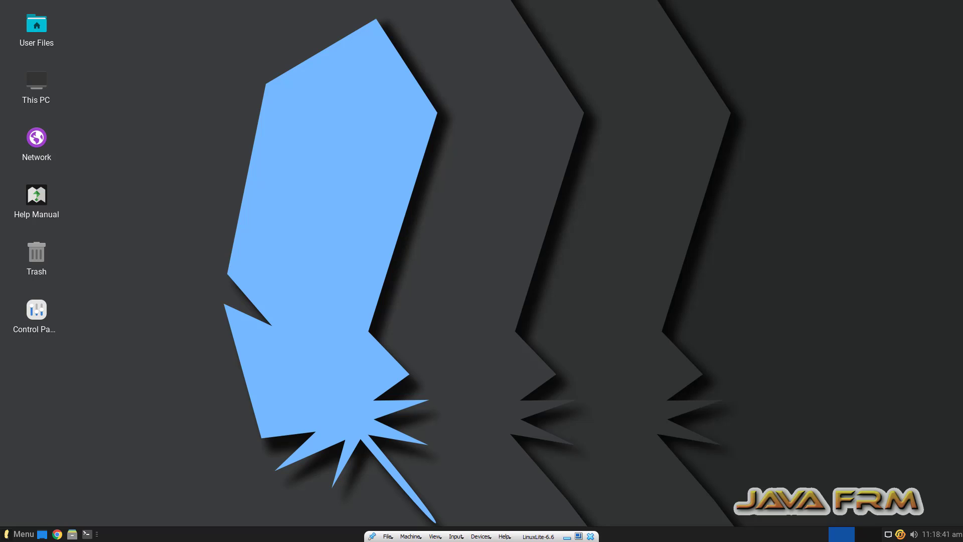
pyautogui.click(487, 537)
pyautogui.click(513, 514)
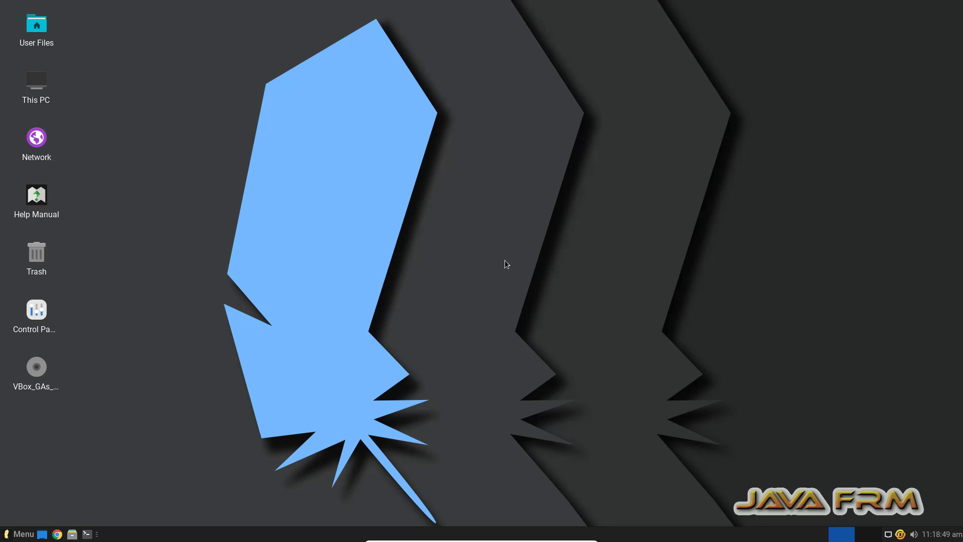
pyautogui.doubleClick(42, 374)
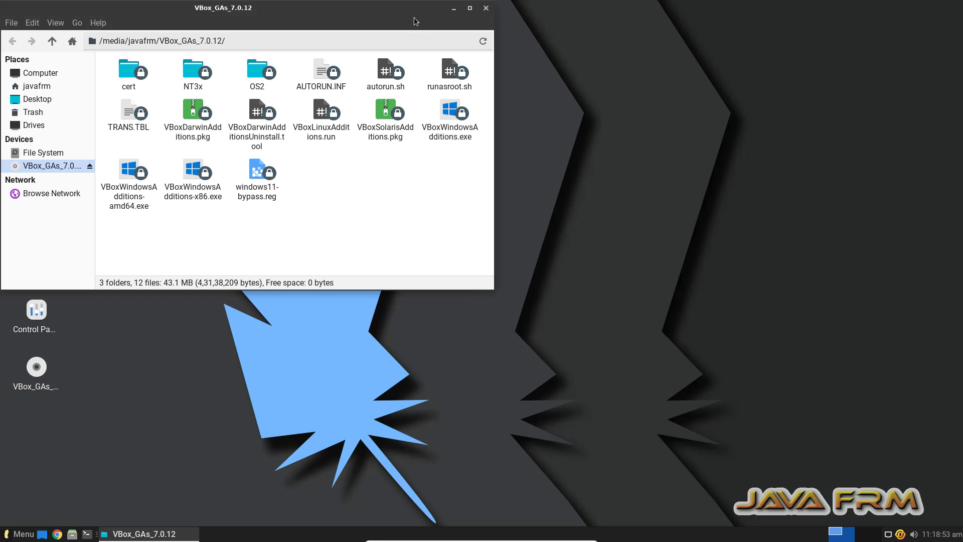
pyautogui.rightClick(379, 198)
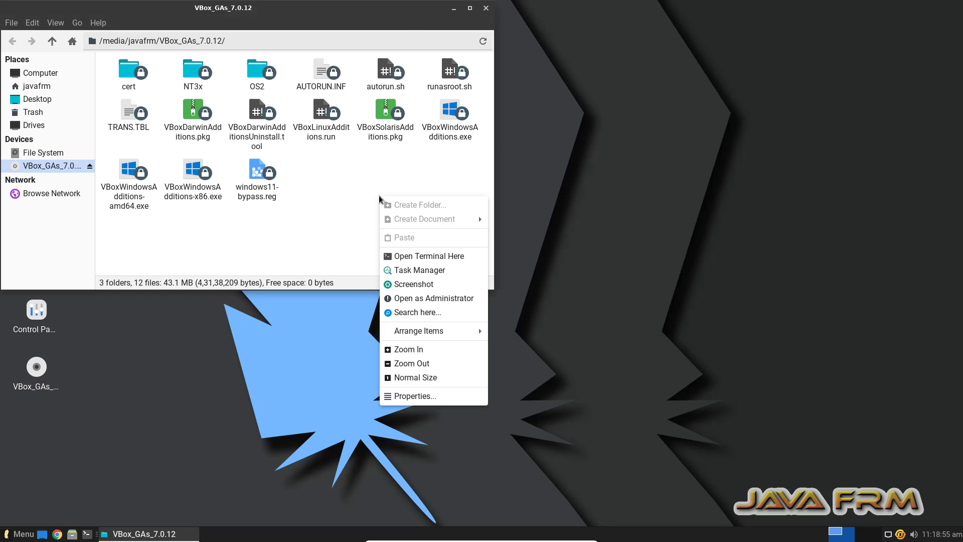
pyautogui.click(440, 260)
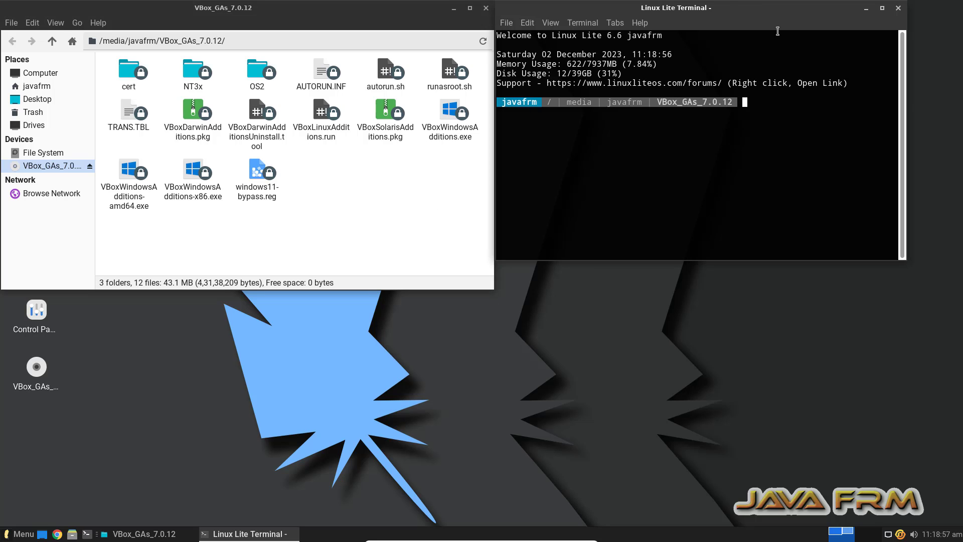
pyautogui.doubleClick(719, 10)
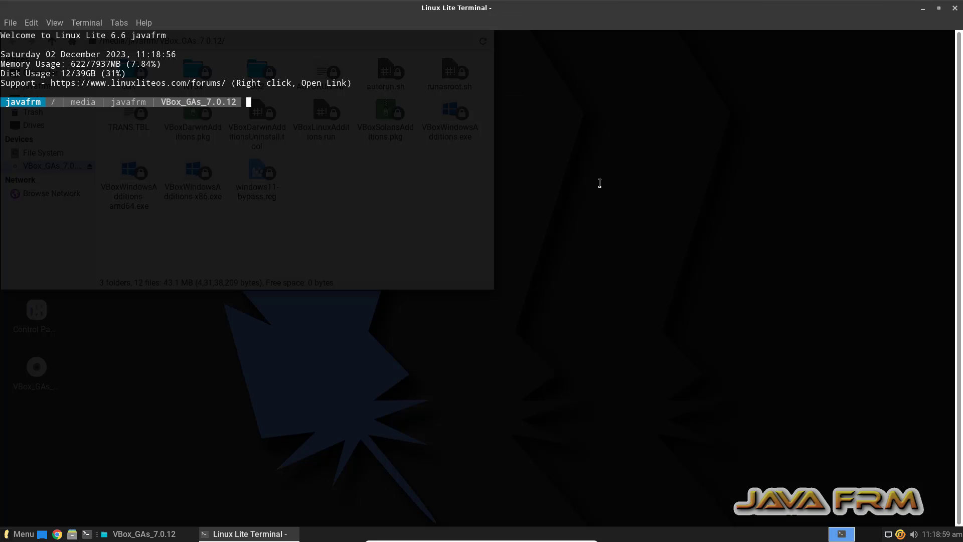
# Become root with sudo su, run ./VBoxLinuxAdditions.run from the disc, then close the terminal
pyautogui.write('sudo su')
pyautogui.press('Return')
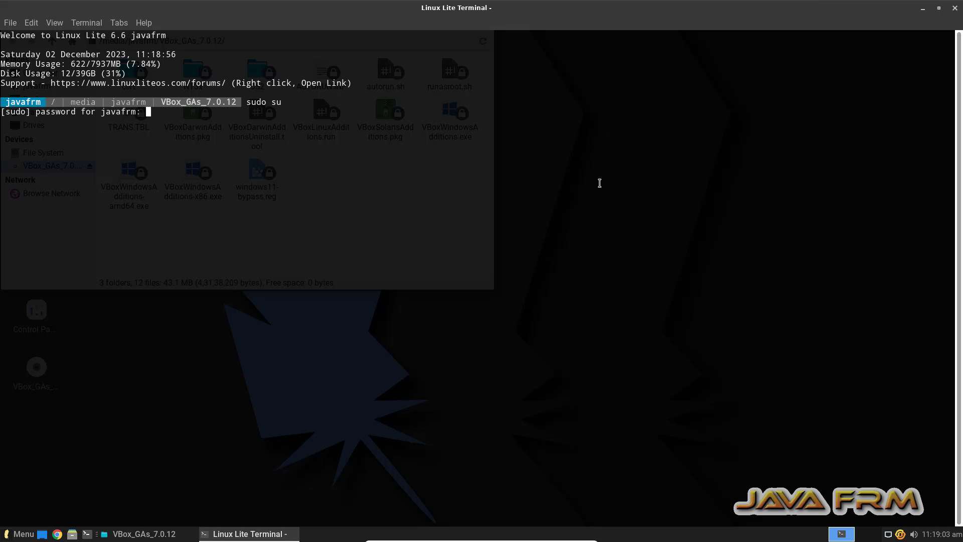
pyautogui.press('Return')
pyautogui.write('ls')
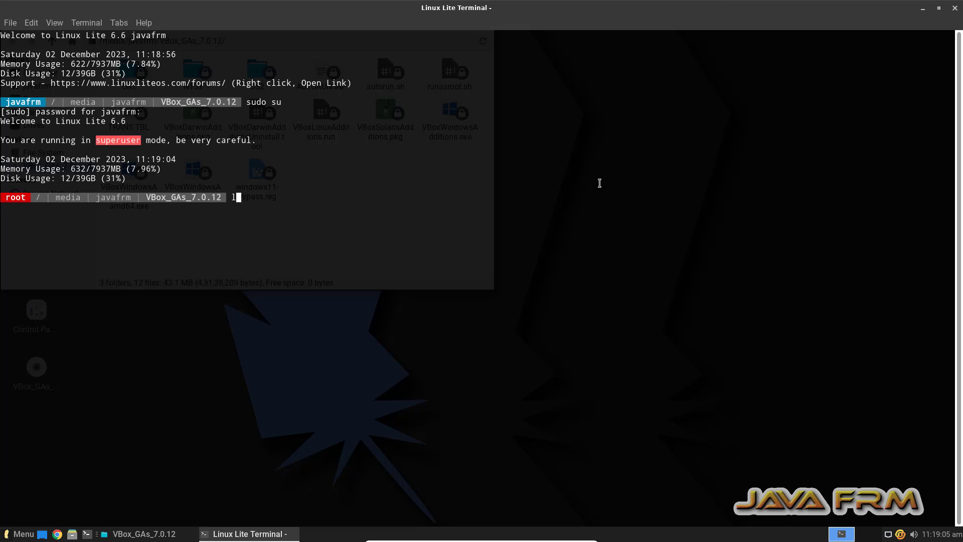
pyautogui.press('Return')
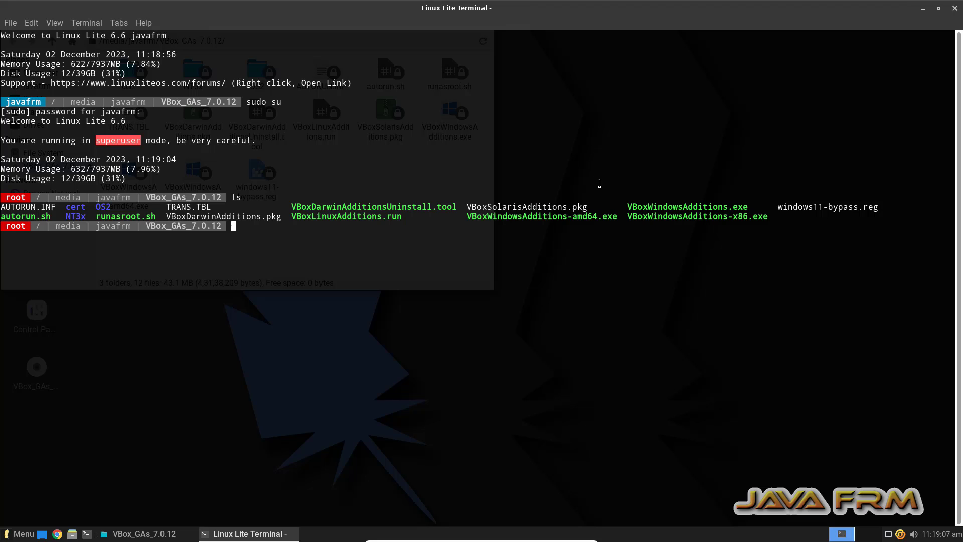
pyautogui.write('./VBoxL')
pyautogui.press('Tab')
pyautogui.press('Return')
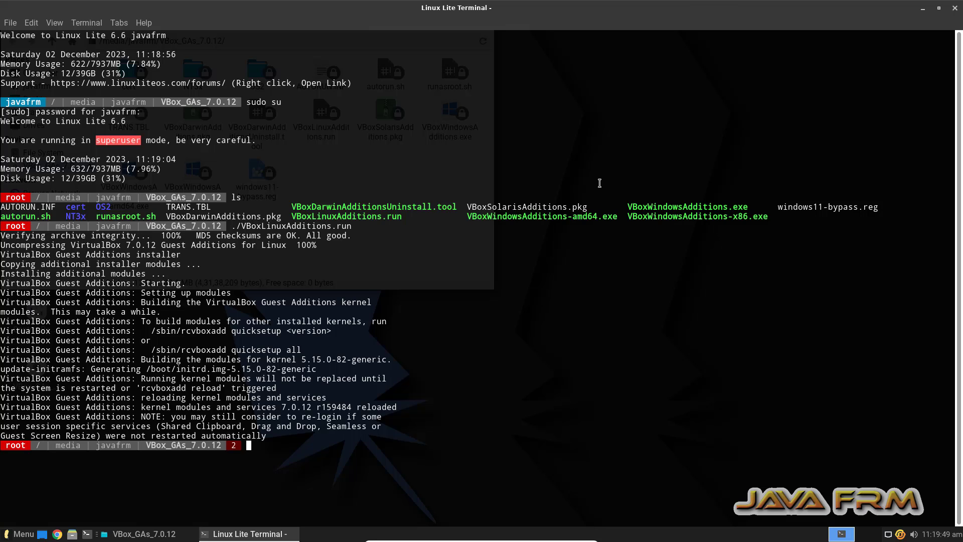
pyautogui.click(955, 8)
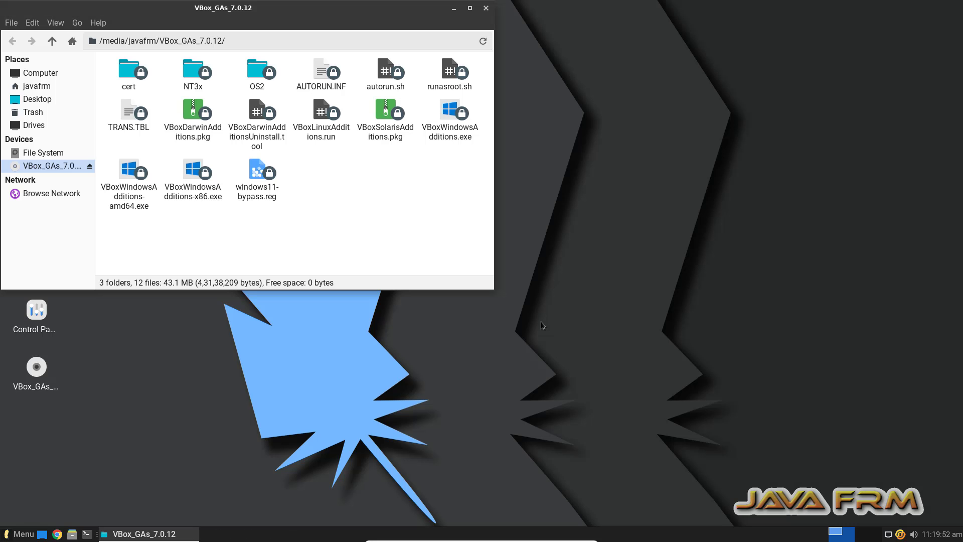
# Close the terminal and disc window, then shut down the Linux Lite VM
pyautogui.click(542, 321)
pyautogui.click(485, 8)
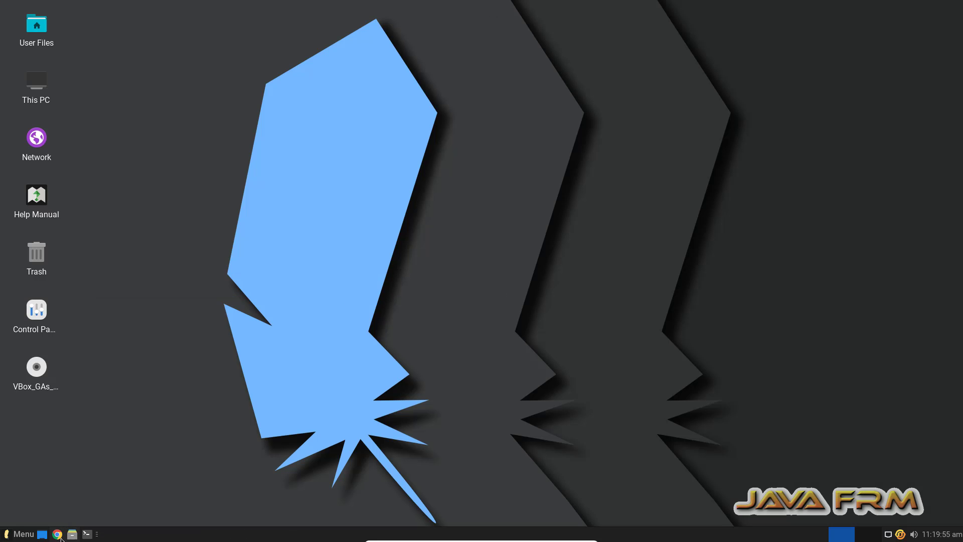
pyautogui.click(20, 534)
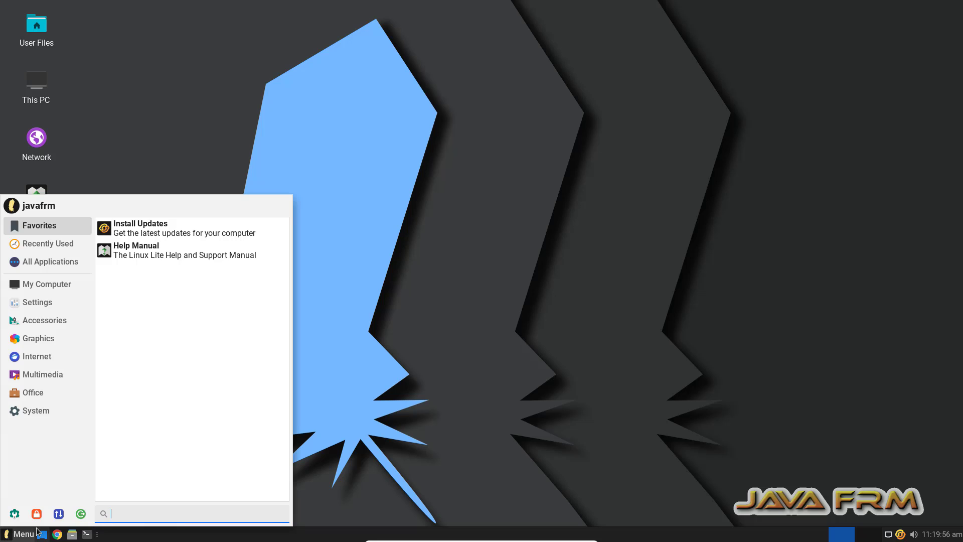
pyautogui.click(80, 514)
pyautogui.click(567, 221)
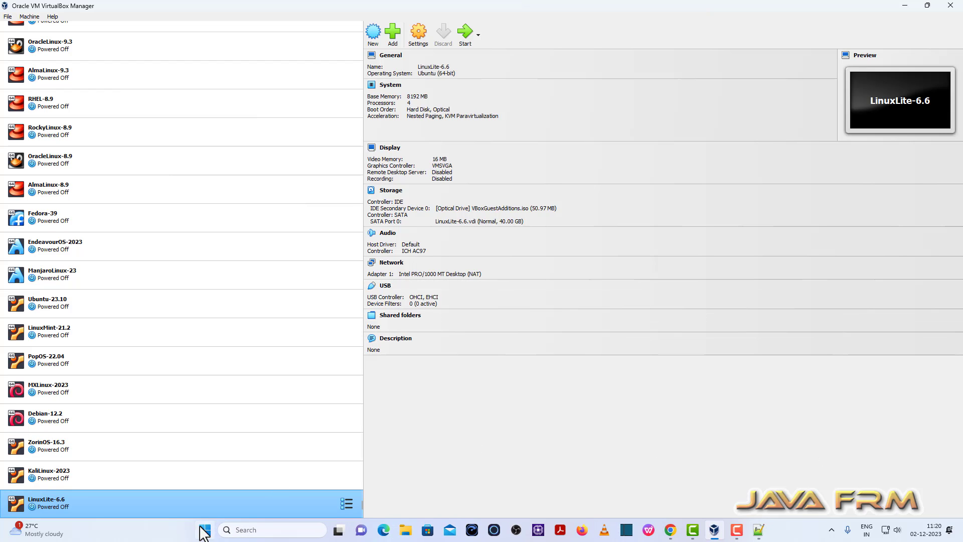
# Set Shared Clipboard and Drag'n'Drop to Bidirectional in the VM's General > Advanced settings
pyautogui.click(423, 32)
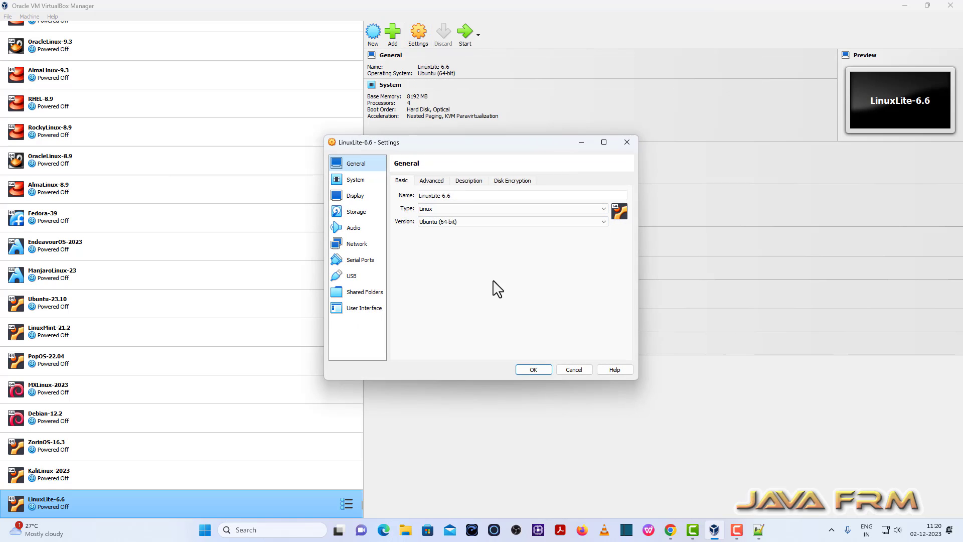
pyautogui.click(431, 181)
pyautogui.click(456, 210)
pyautogui.click(462, 238)
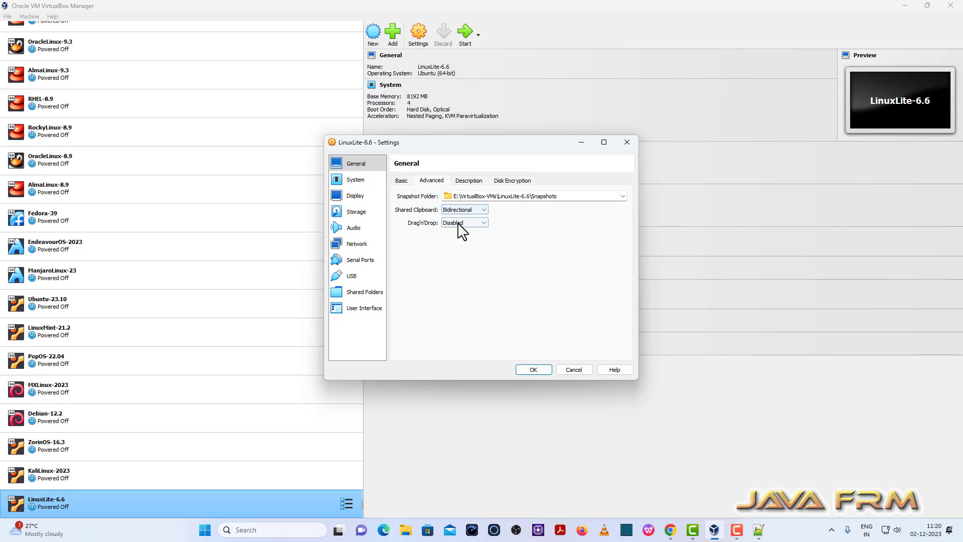
pyautogui.click(460, 222)
pyautogui.click(477, 250)
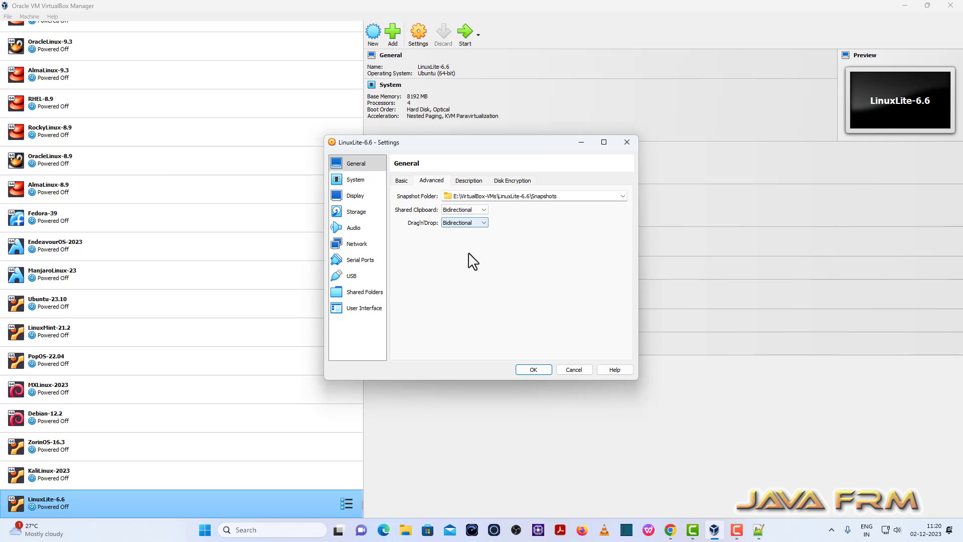
pyautogui.click(366, 293)
# Add host folder D:\Linux-ISO-2022 as an auto-mounted share and confirm the Settings with OK
pyautogui.click(627, 190)
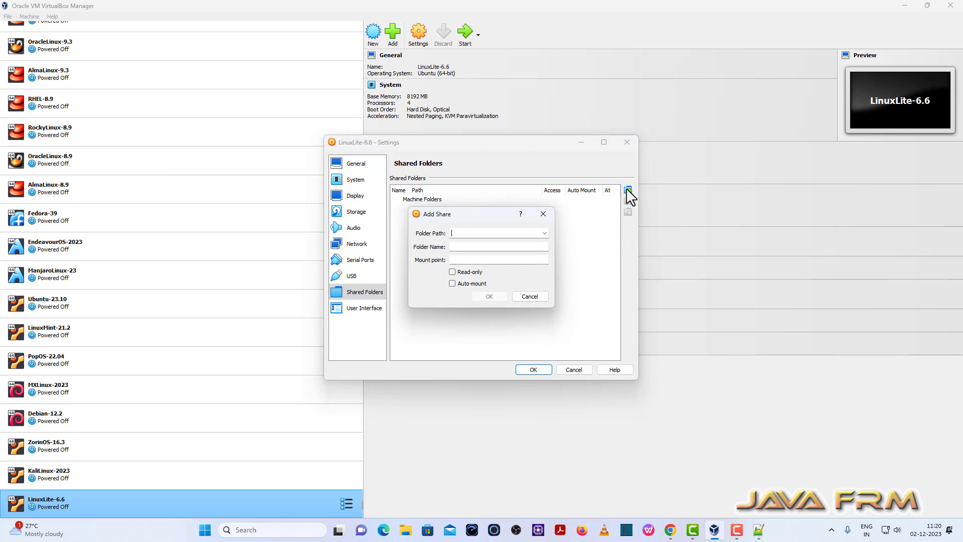
pyautogui.click(544, 233)
pyautogui.click(489, 251)
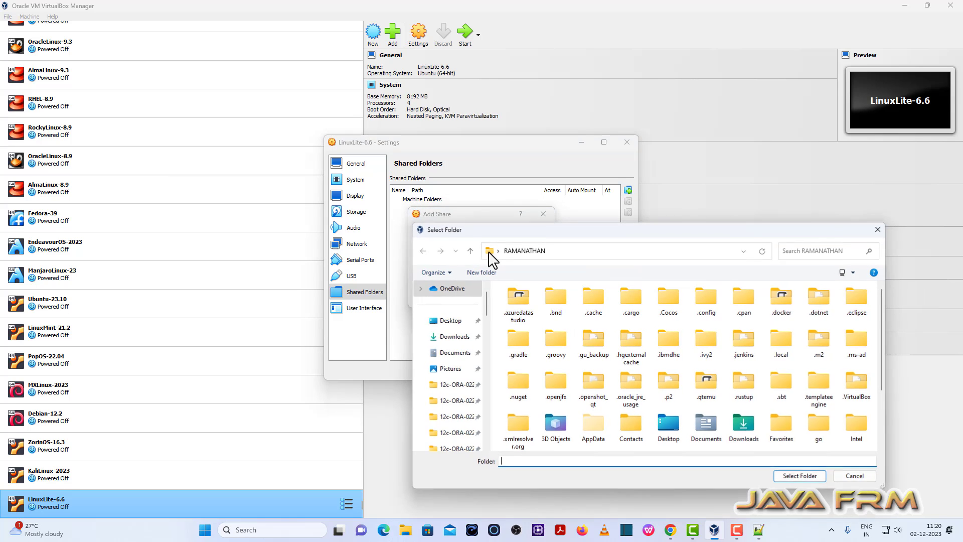
pyautogui.scroll(-2, 457, 424)
pyautogui.scroll(-3, 457, 424)
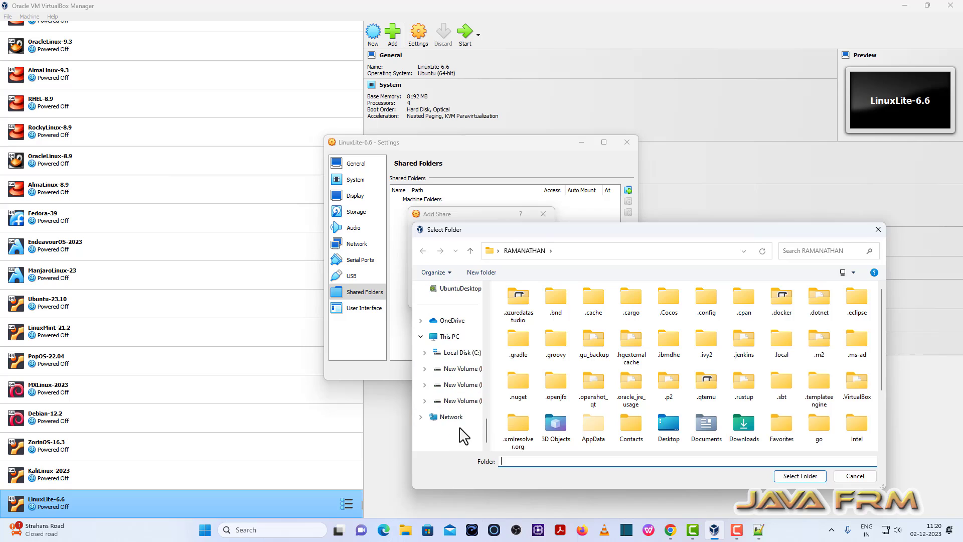
pyautogui.click(467, 376)
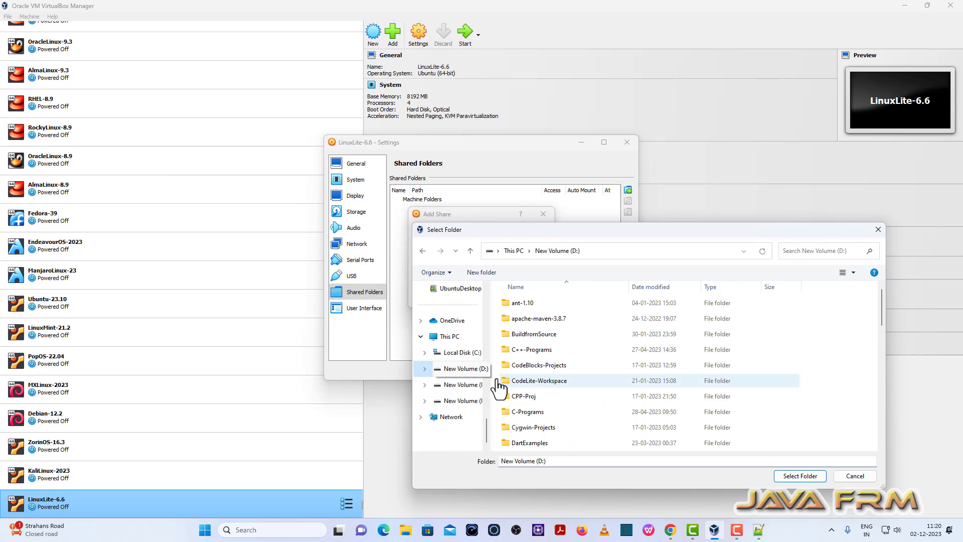
pyautogui.scroll(-5, 565, 415)
pyautogui.click(552, 412)
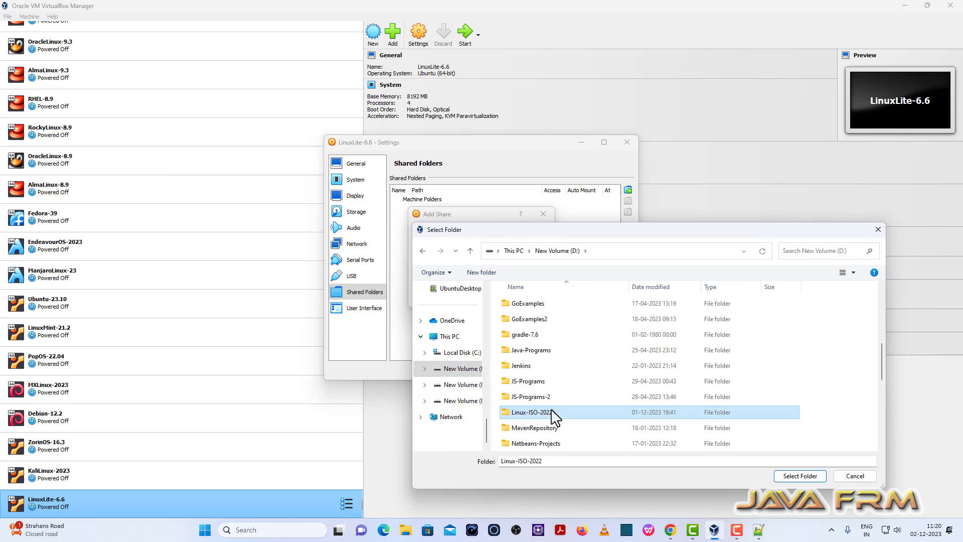
pyautogui.click(820, 477)
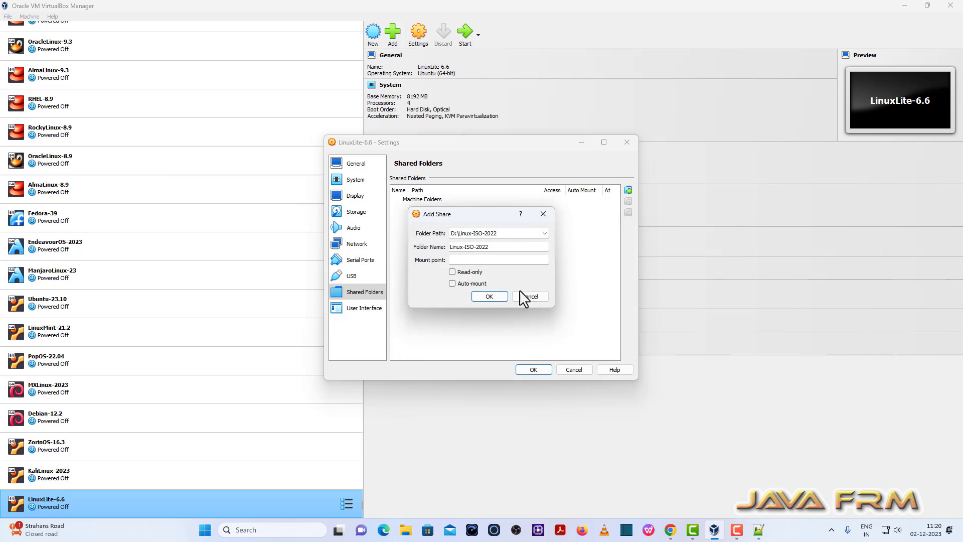
pyautogui.click(452, 284)
pyautogui.click(488, 297)
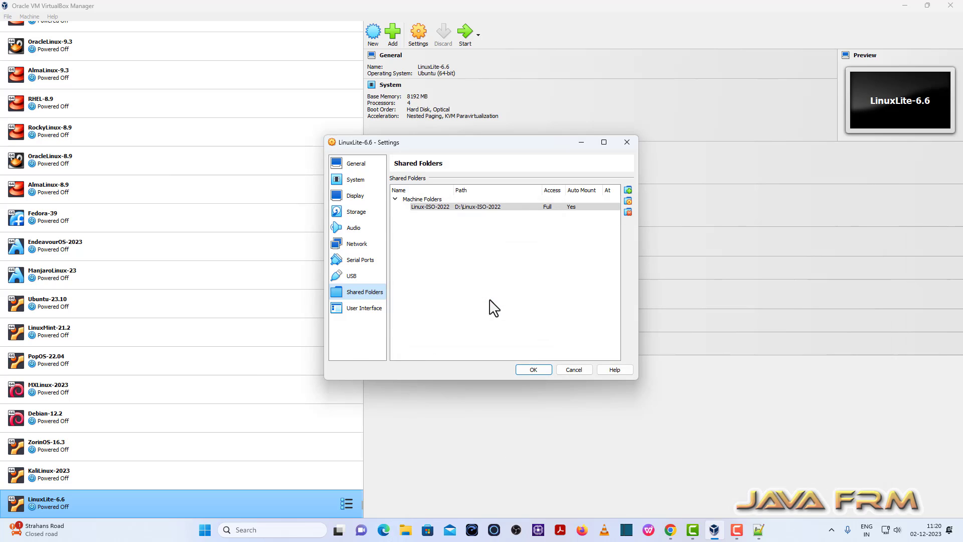
pyautogui.click(534, 370)
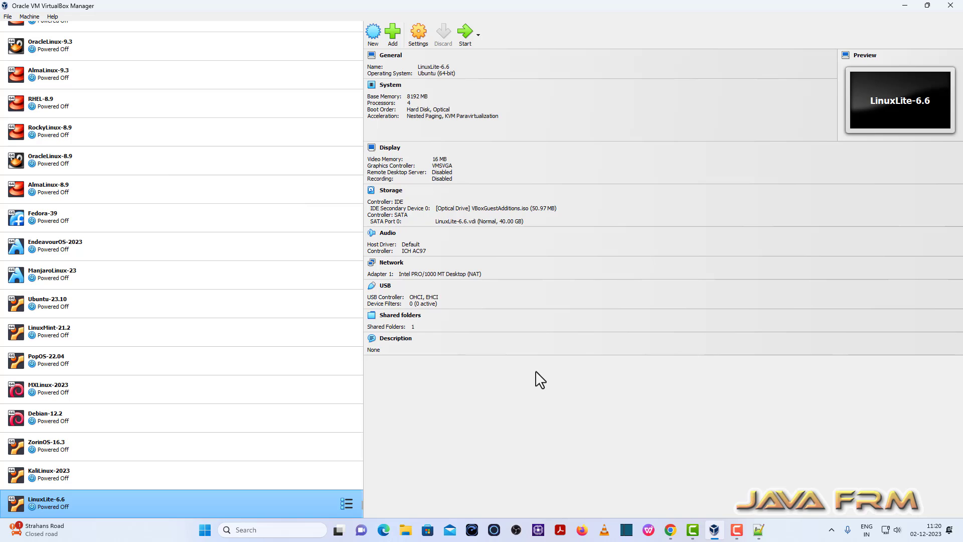
# Start LinuxLite-6.6, then close the notification panel and the Lite Welcome window
pyautogui.click(465, 32)
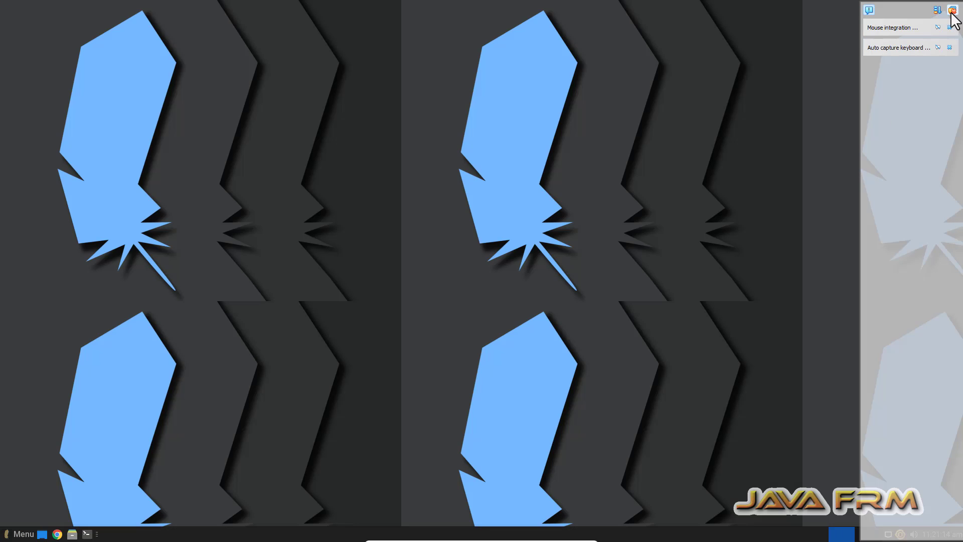
pyautogui.click(951, 10)
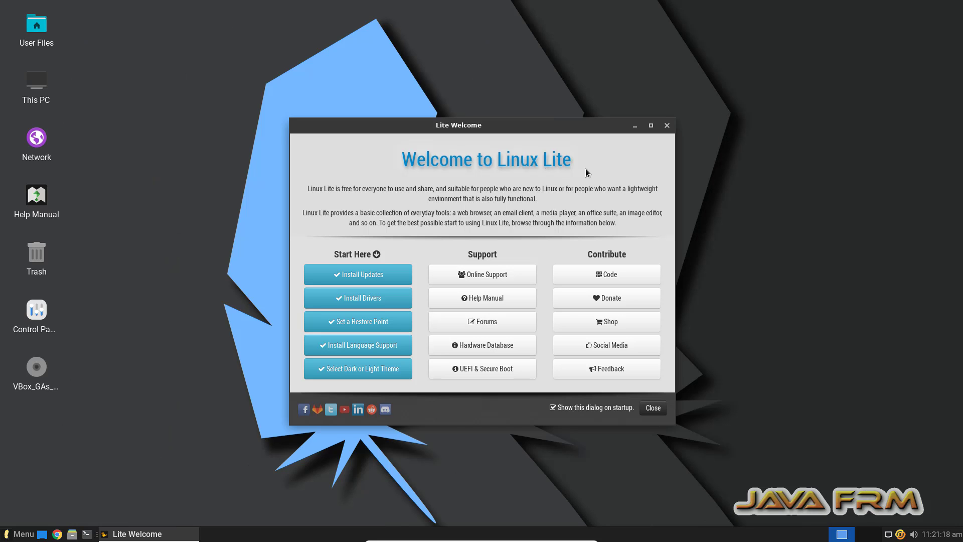
pyautogui.click(666, 126)
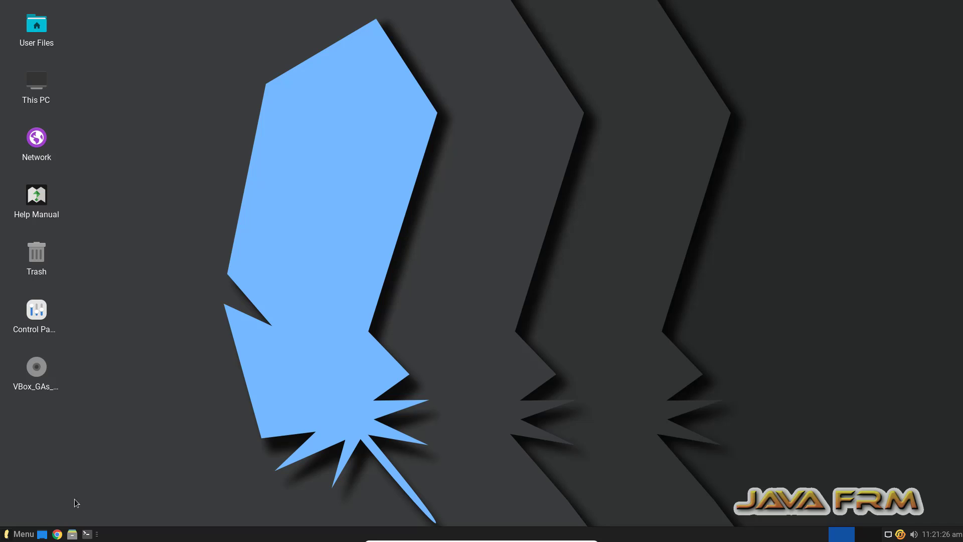
# Open a maximized terminal and run df -kh and free -m
pyautogui.click(87, 534)
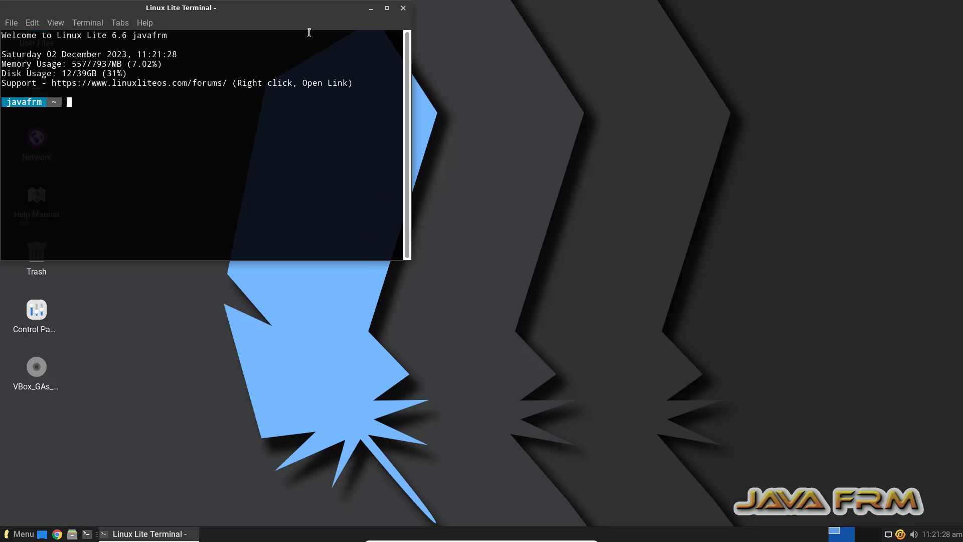
pyautogui.doubleClick(312, 15)
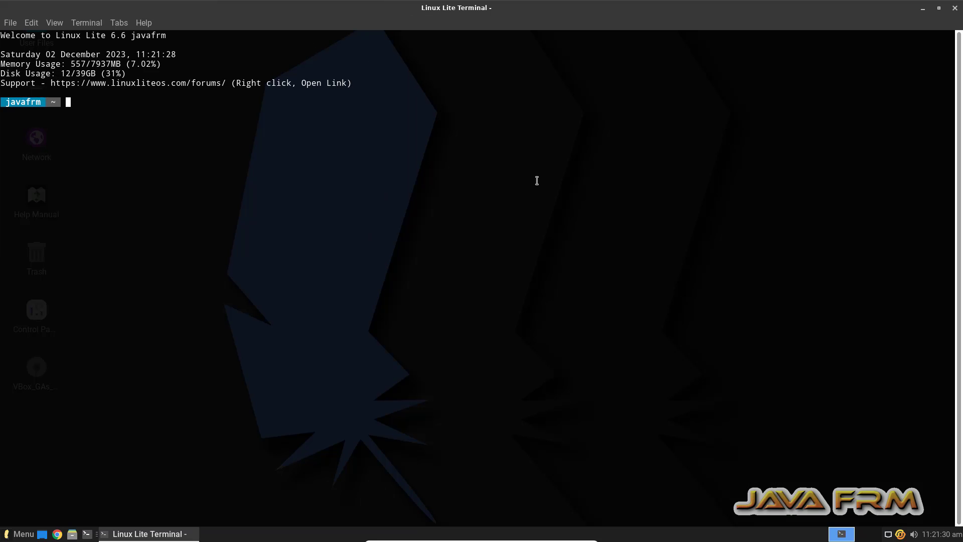
pyautogui.write('df -kh')
pyautogui.press('Return')
pyautogui.press('Return')
pyautogui.write('free')
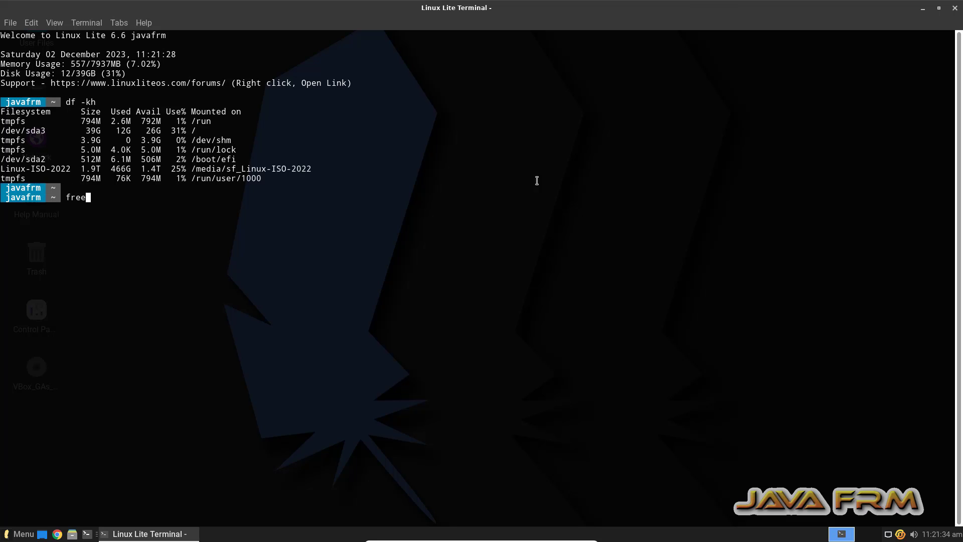
pyautogui.write(' -m')
pyautogui.press('Return')
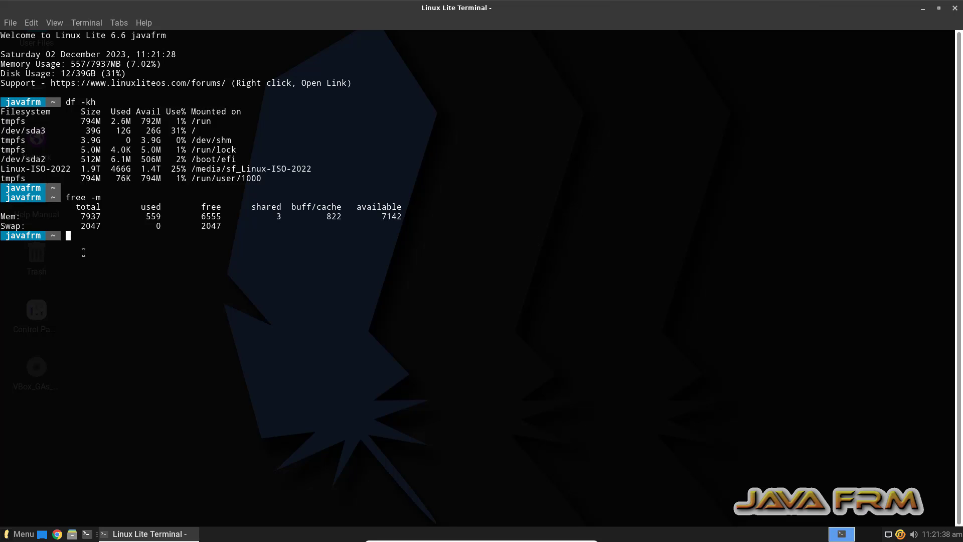
# Select the terminal output and copy it
pyautogui.moveTo(93, 242); pyautogui.dragTo(86, 34)
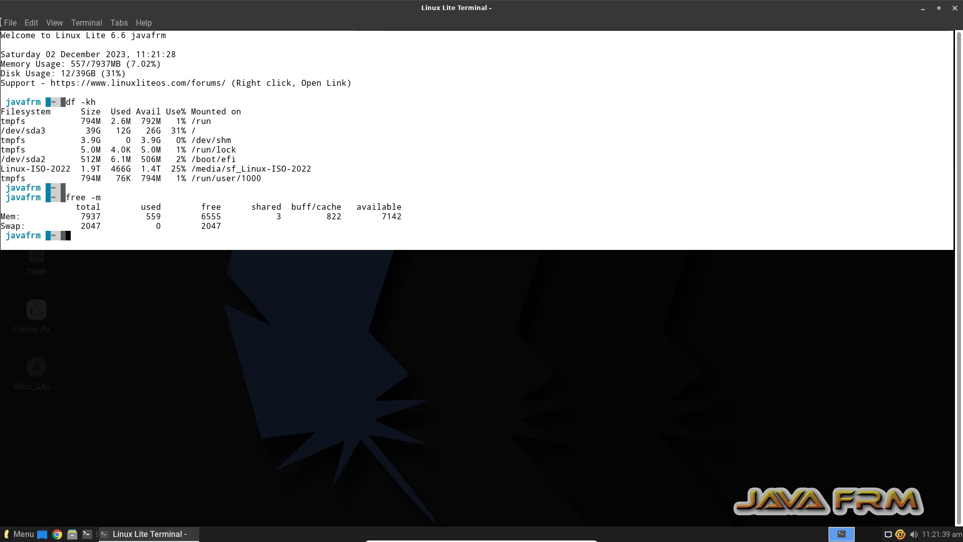
pyautogui.rightClick(86, 54)
pyautogui.click(127, 95)
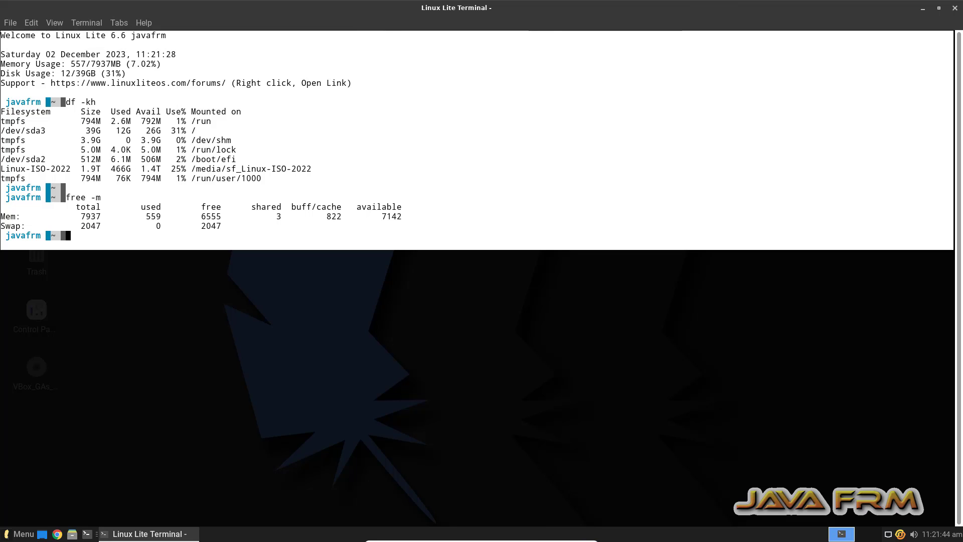
# Paste the copied guest terminal output into the Notepad++ notes below line 210
pyautogui.click(567, 539)
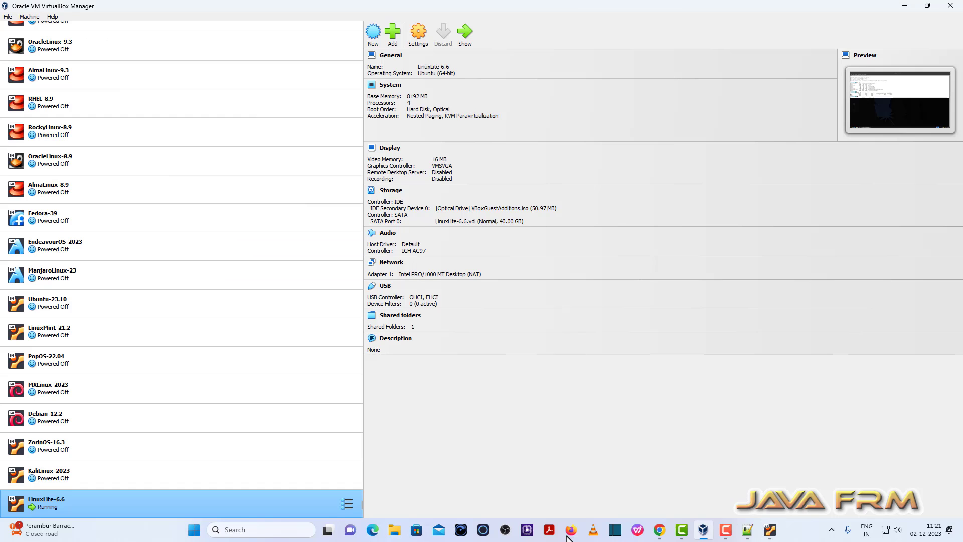
pyautogui.click(747, 530)
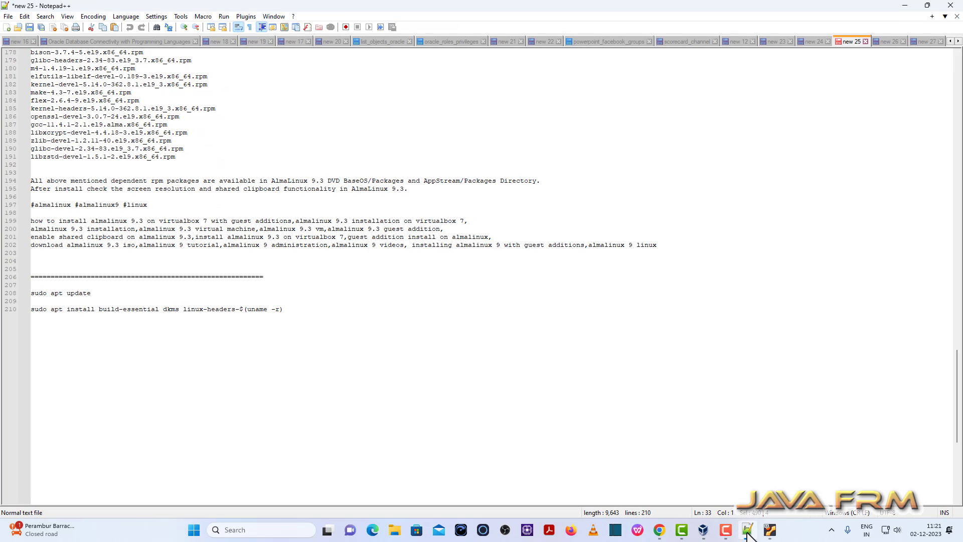
pyautogui.click(309, 310)
pyautogui.press('Return')
pyautogui.press('Return')
pyautogui.press('Return')
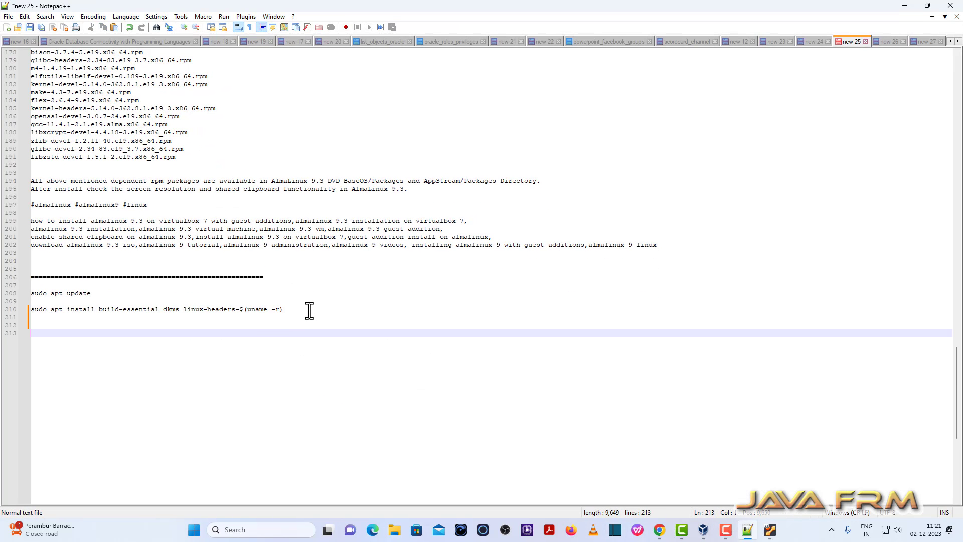
pyautogui.hotkey('ctrl', 'v')
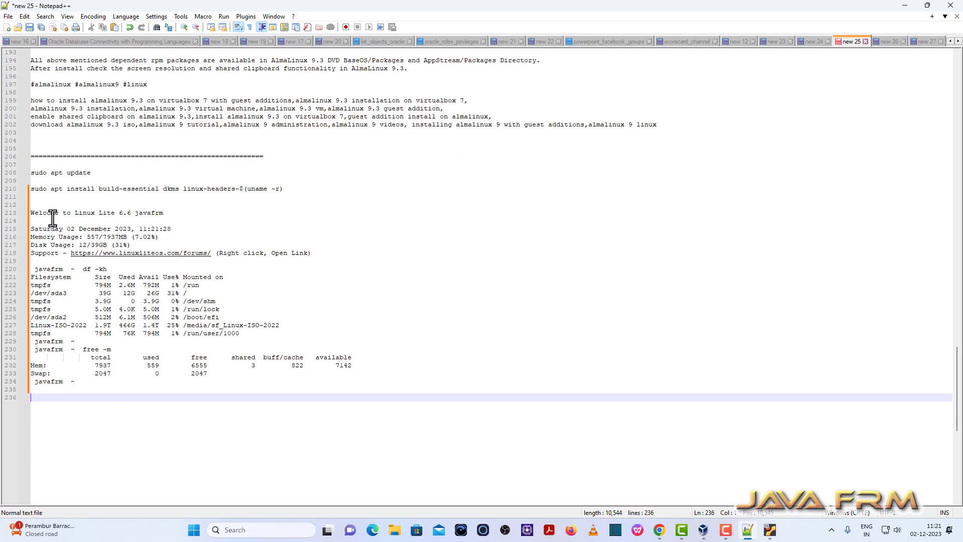
pyautogui.moveTo(55, 212); pyautogui.dragTo(139, 277)
# Type the line 'Welcome to LinuxLite 6.6' after the output and copy it
pyautogui.click(79, 382)
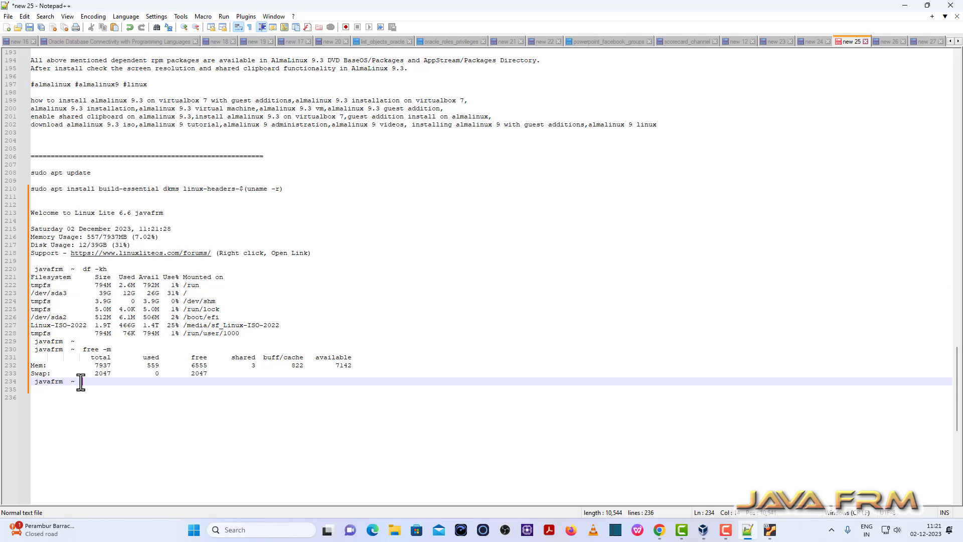
pyautogui.press('Return')
pyautogui.press('Return')
pyautogui.press('Return')
pyautogui.press('Return')
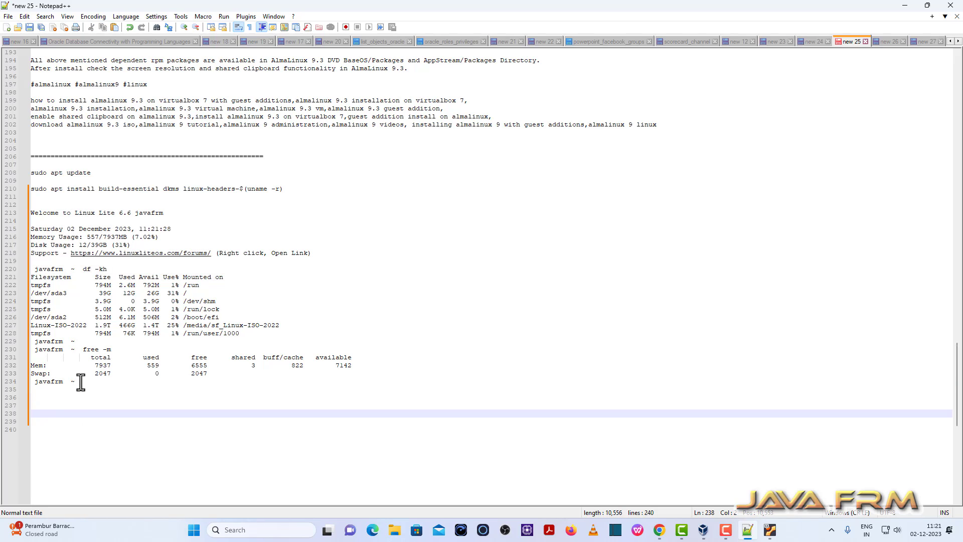
pyautogui.write('Welcome to Lin')
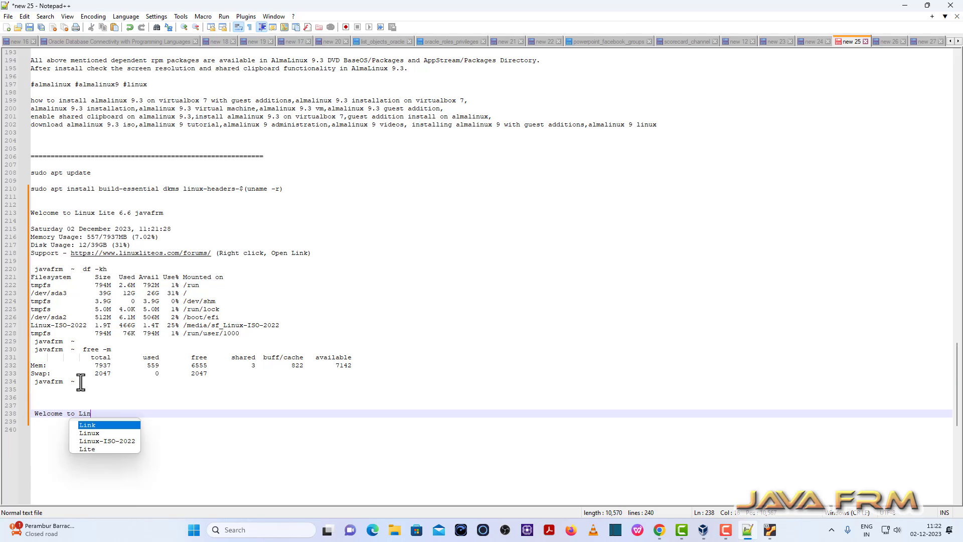
pyautogui.write('uxLite')
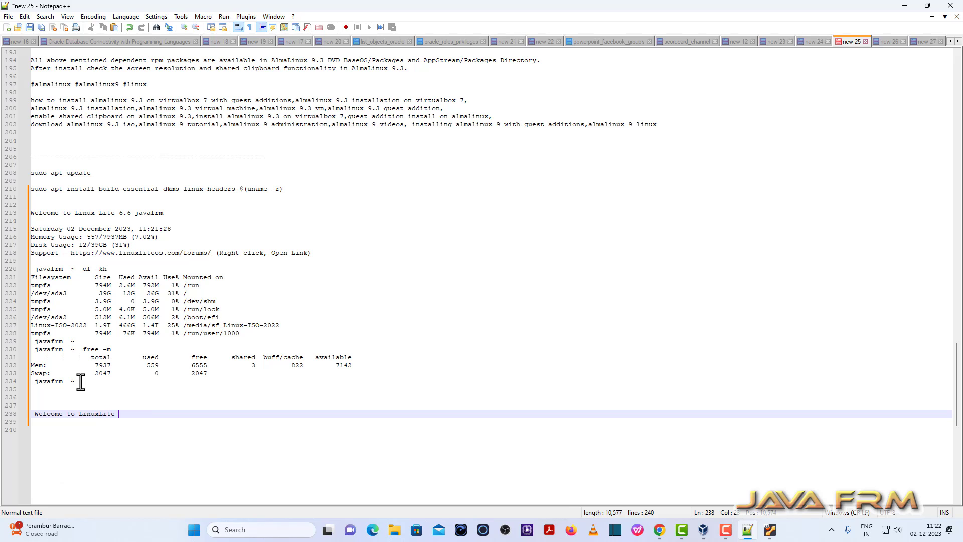
pyautogui.write(' 6.6')
pyautogui.moveTo(132, 414); pyautogui.dragTo(20, 414)
pyautogui.hotkey('ctrl', 'c')
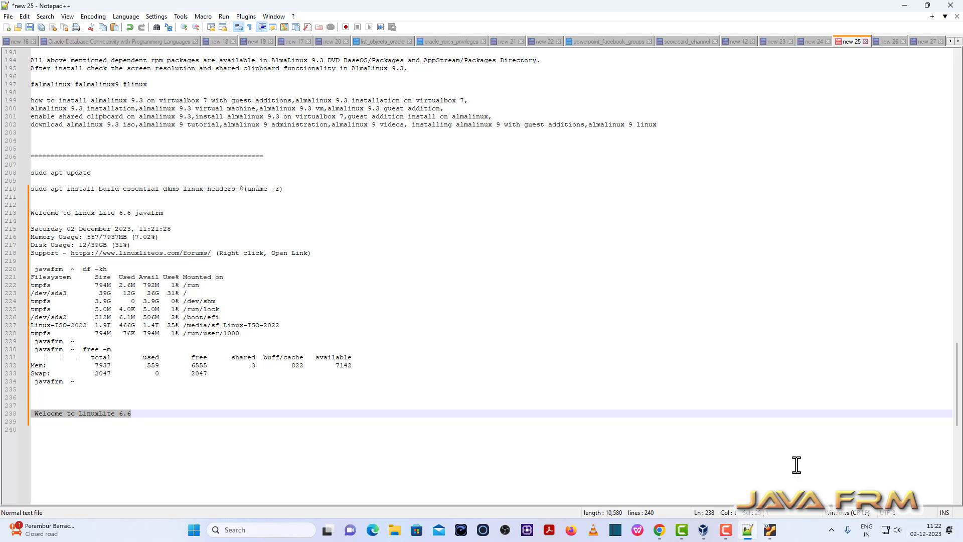
pyautogui.click(770, 530)
# Paste 'Welcome to LinuxLite 6.6' at the terminal prompt, run it, and close the terminal
pyautogui.rightClick(234, 296)
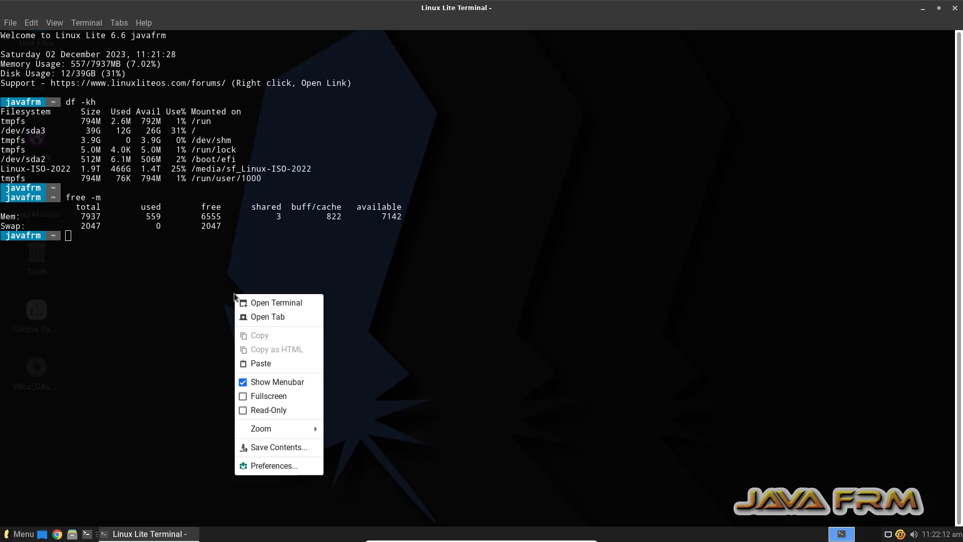
pyautogui.click(272, 362)
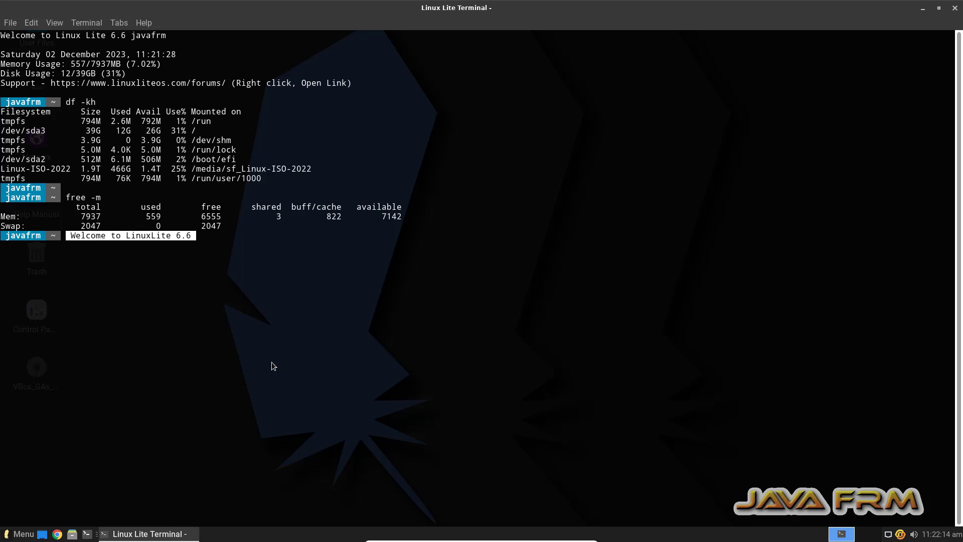
pyautogui.press('Return')
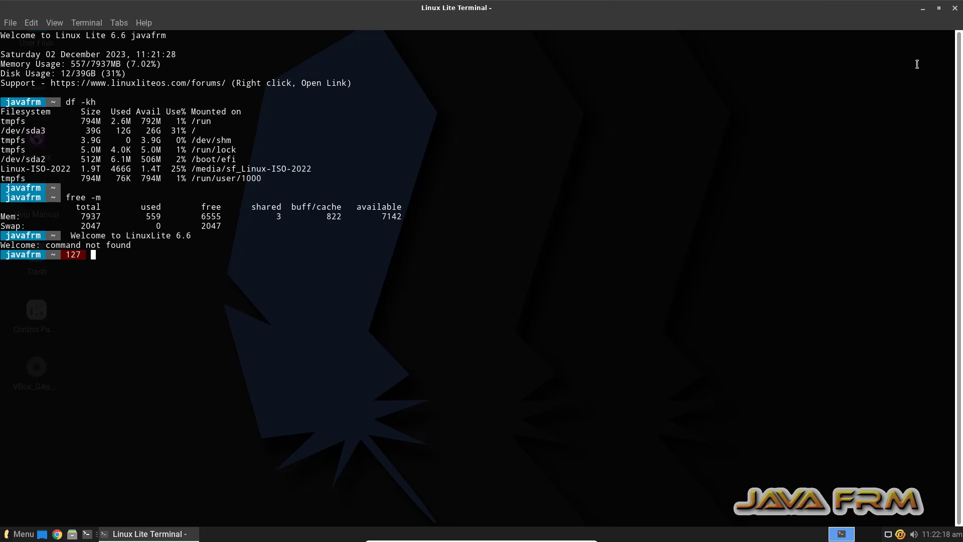
pyautogui.click(955, 8)
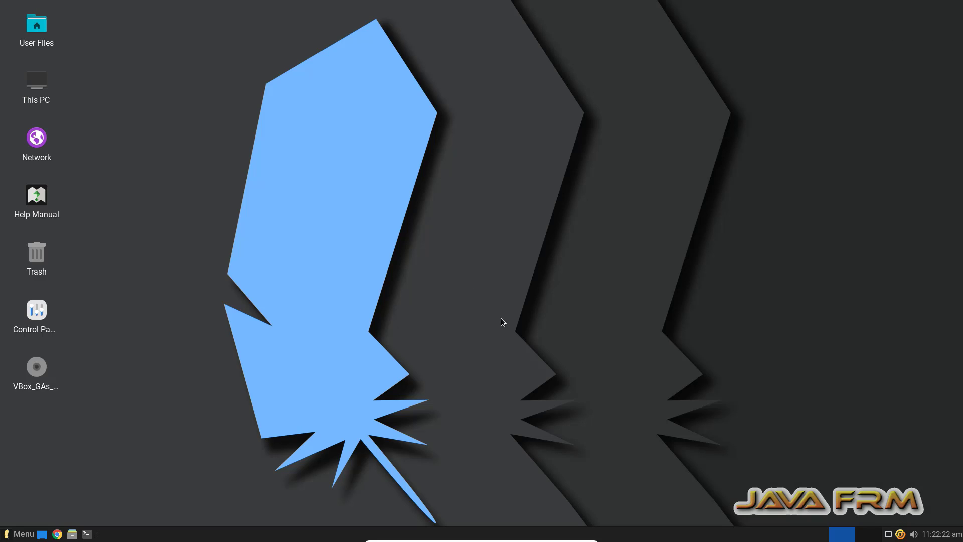
# Open the file manager maximized and try sf_Linux-ISO-2022, dismissing the permission denied error
pyautogui.doubleClick(36, 80)
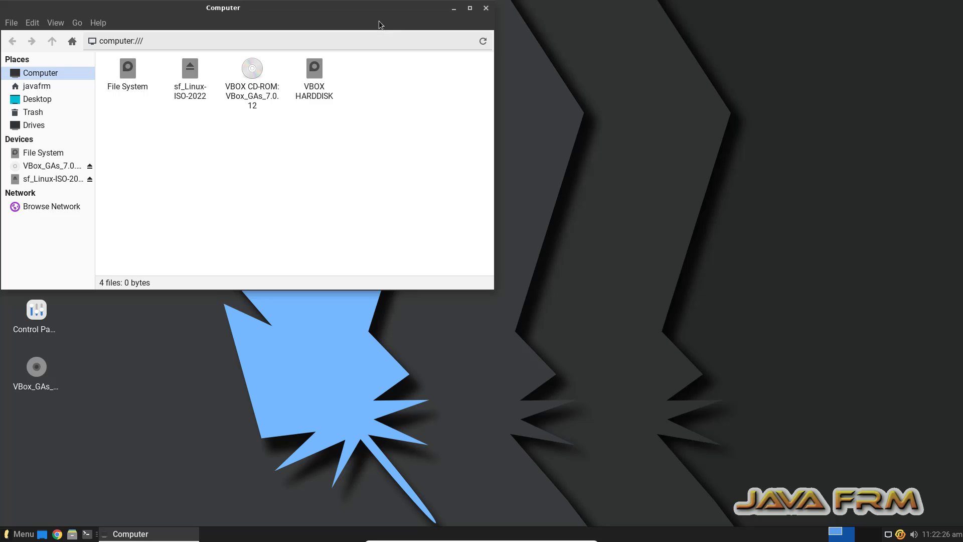
pyautogui.click(470, 8)
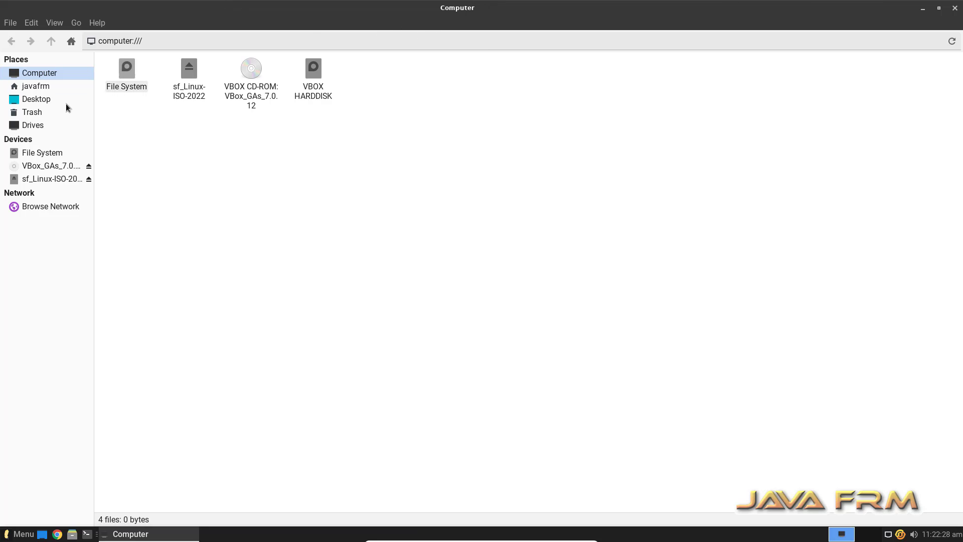
pyautogui.click(45, 165)
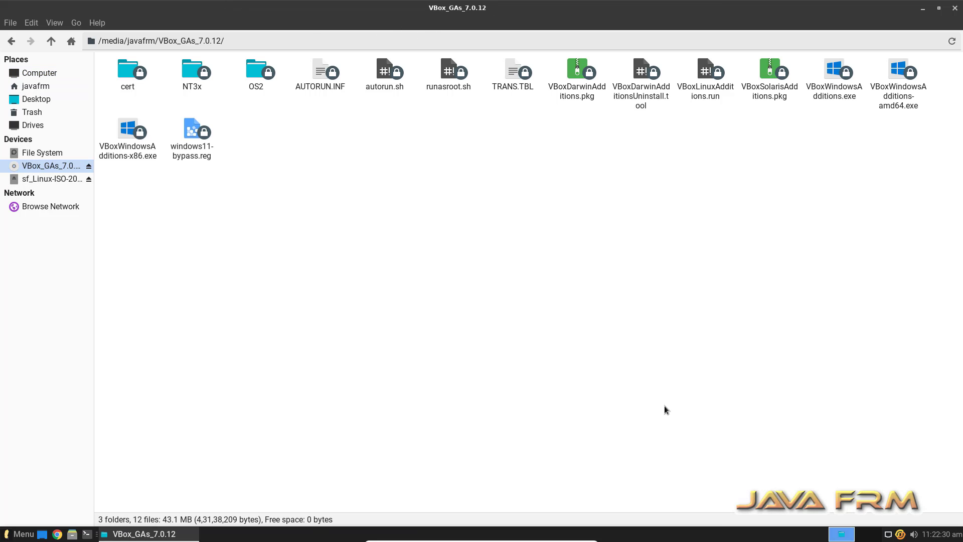
pyautogui.click(48, 180)
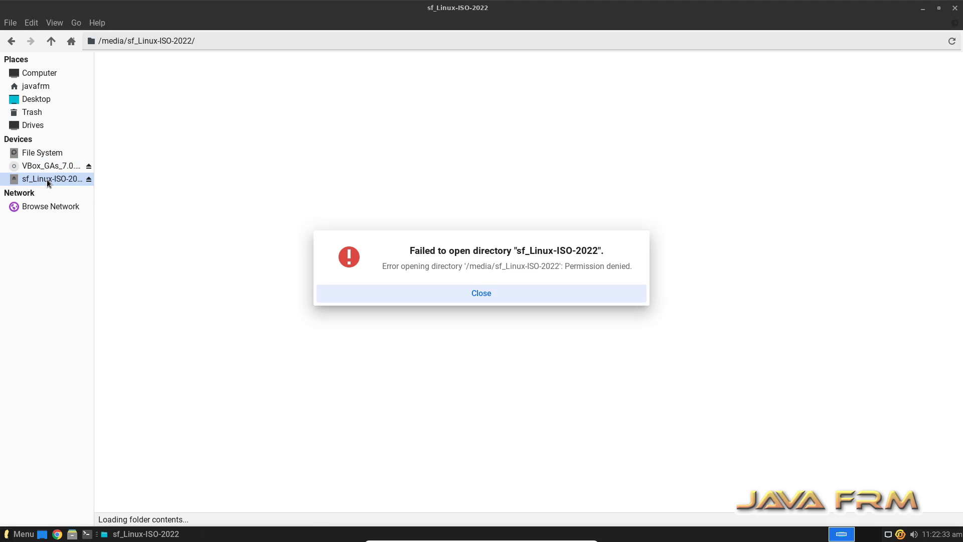
pyautogui.click(479, 292)
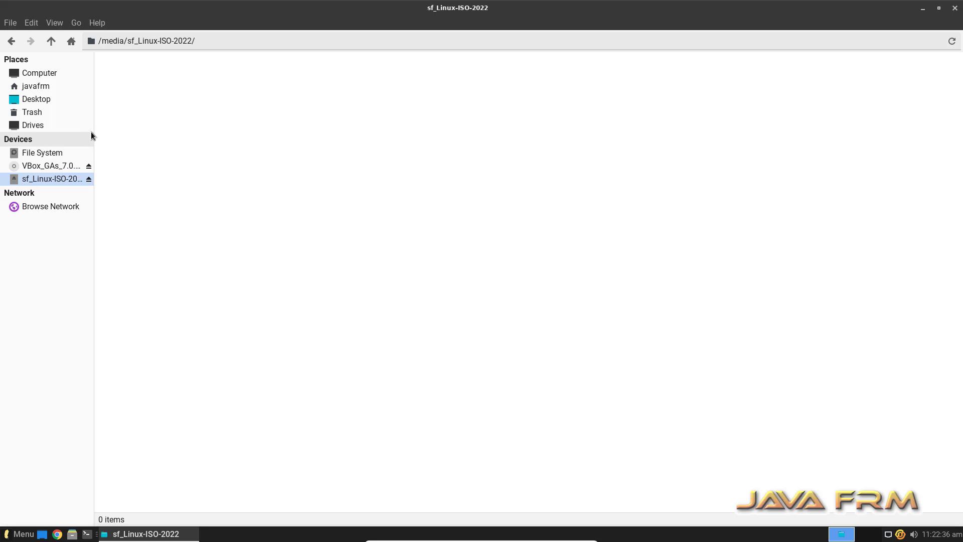
# Try opening a terminal in the shared folder, dismiss the failure, and switch to File System
pyautogui.moveTo(93, 132); pyautogui.dragTo(143, 134)
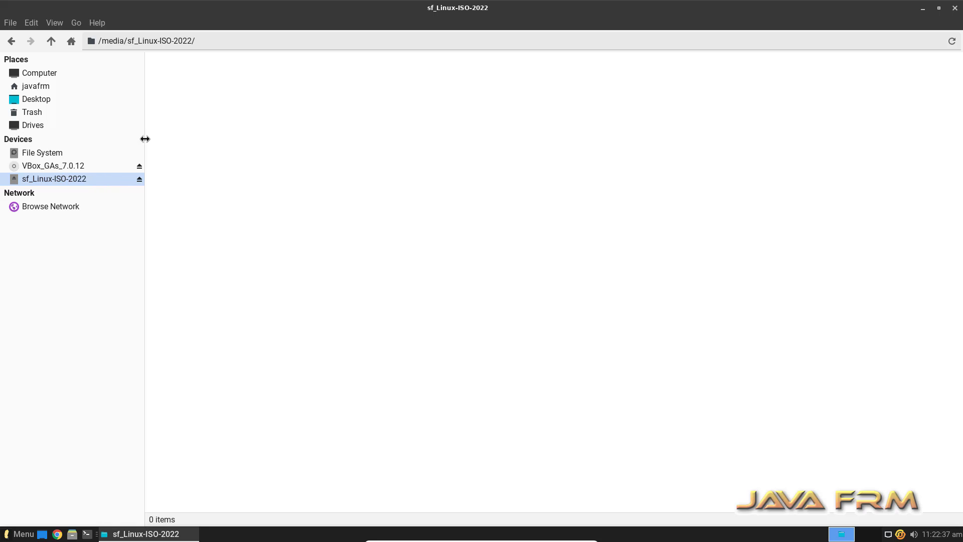
pyautogui.rightClick(296, 131)
pyautogui.click(359, 191)
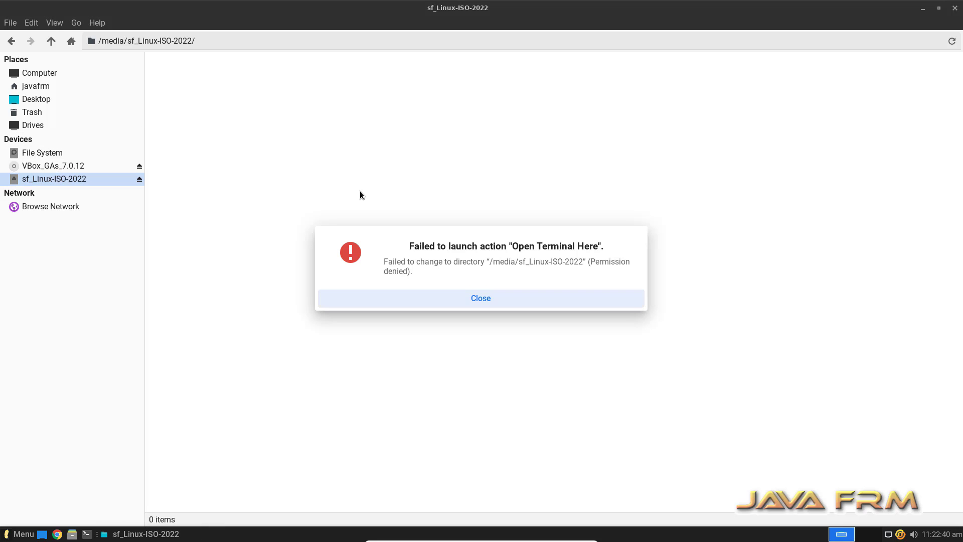
pyautogui.click(501, 299)
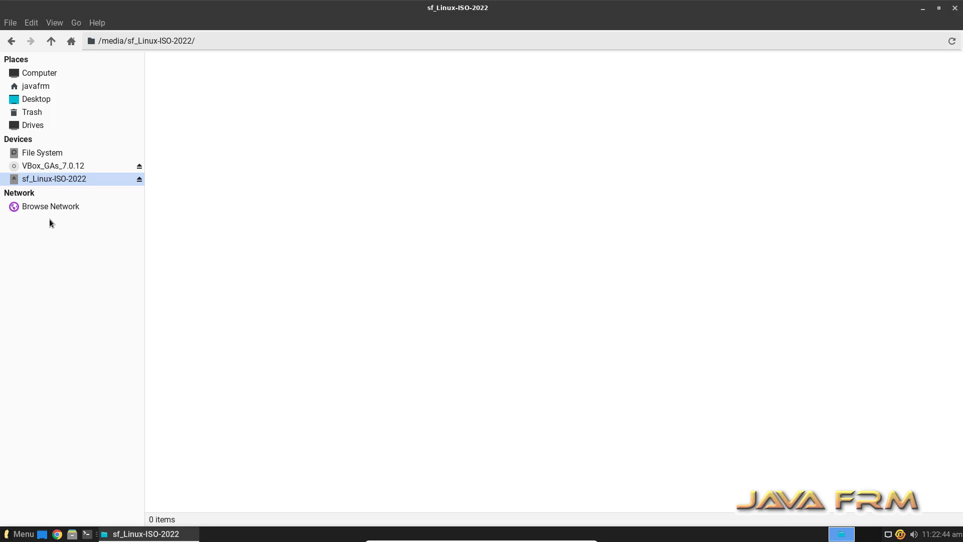
pyautogui.click(43, 155)
# Open a maximized terminal at the file system root and become root with sudo su
pyautogui.rightClick(263, 170)
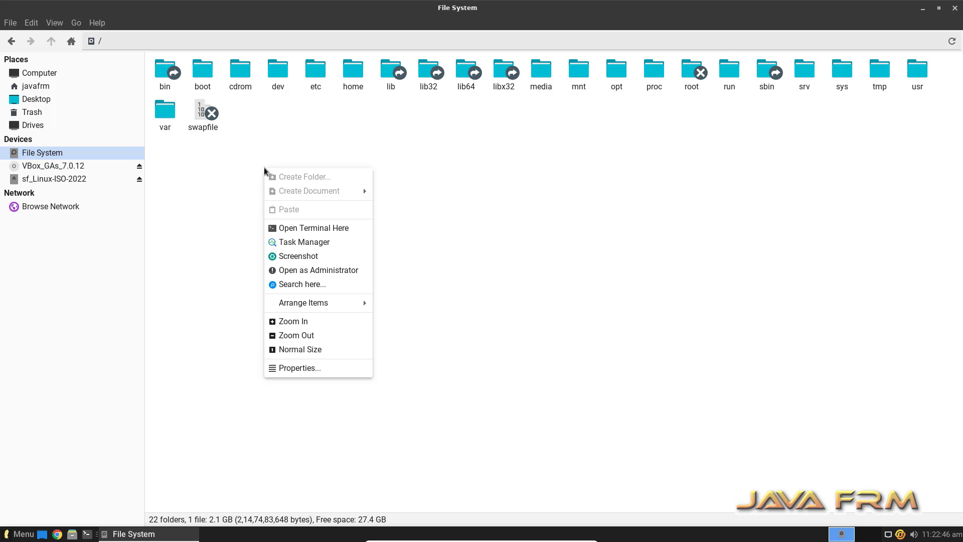
pyautogui.click(320, 227)
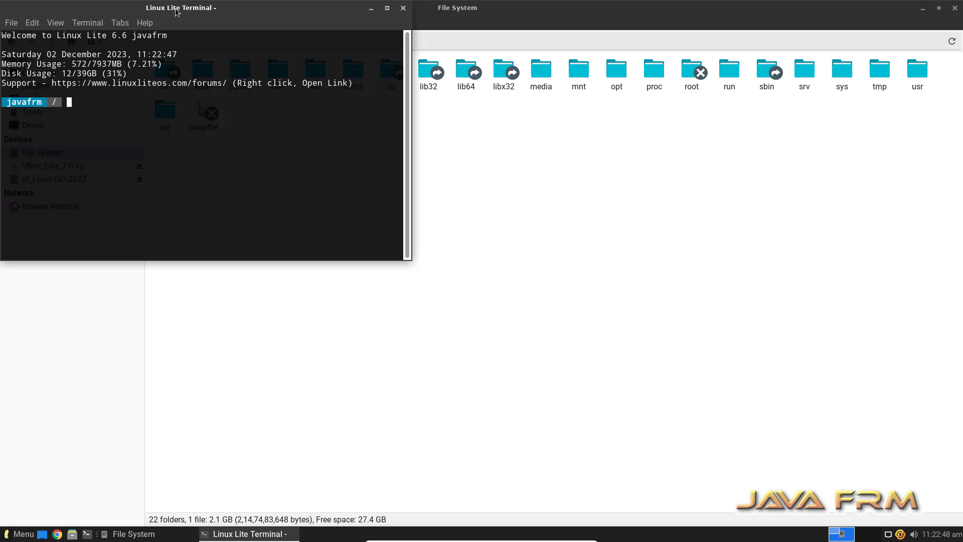
pyautogui.doubleClick(199, 15)
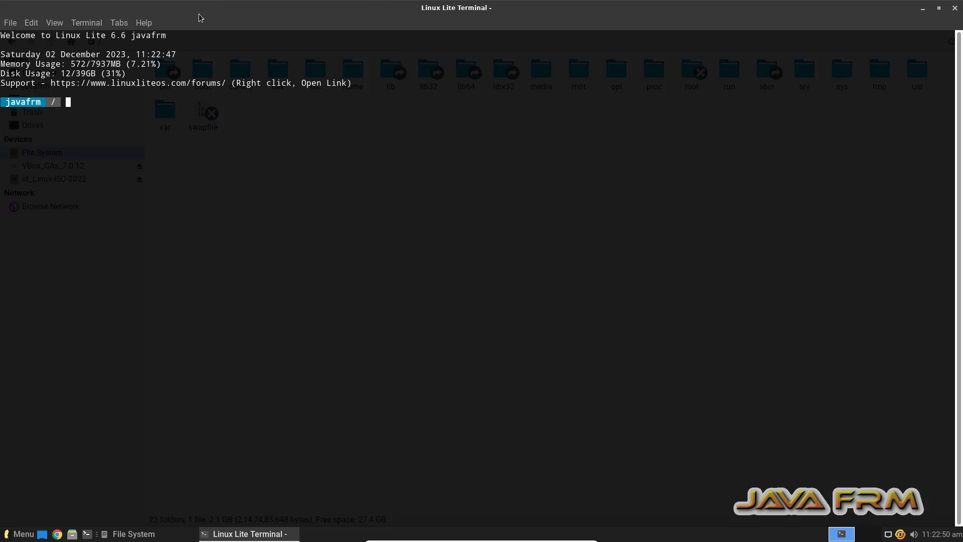
pyautogui.write('sudo su')
pyautogui.press('Return')
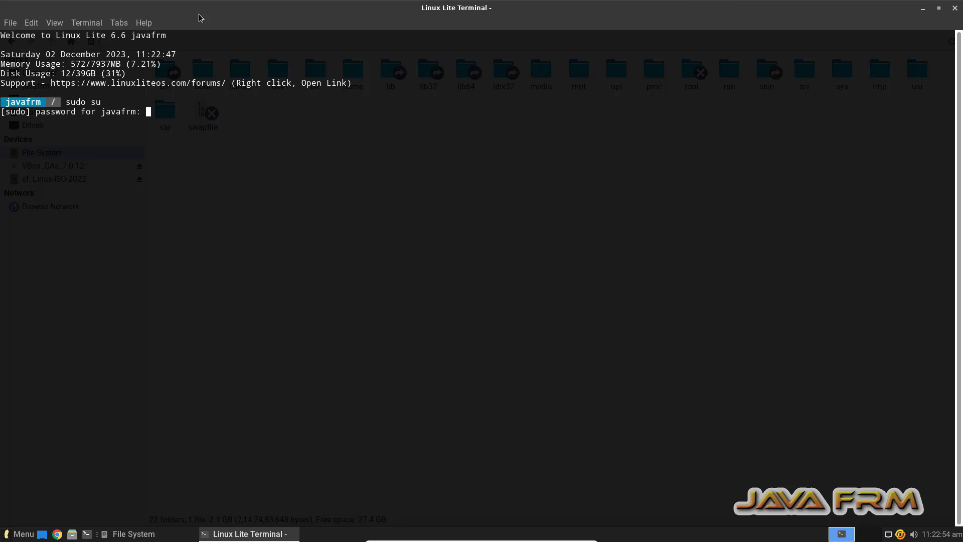
pyautogui.press('Return')
# Change into /media/sf_Linux-ISO-2022 and list its ISO files
pyautogui.write('cd ')
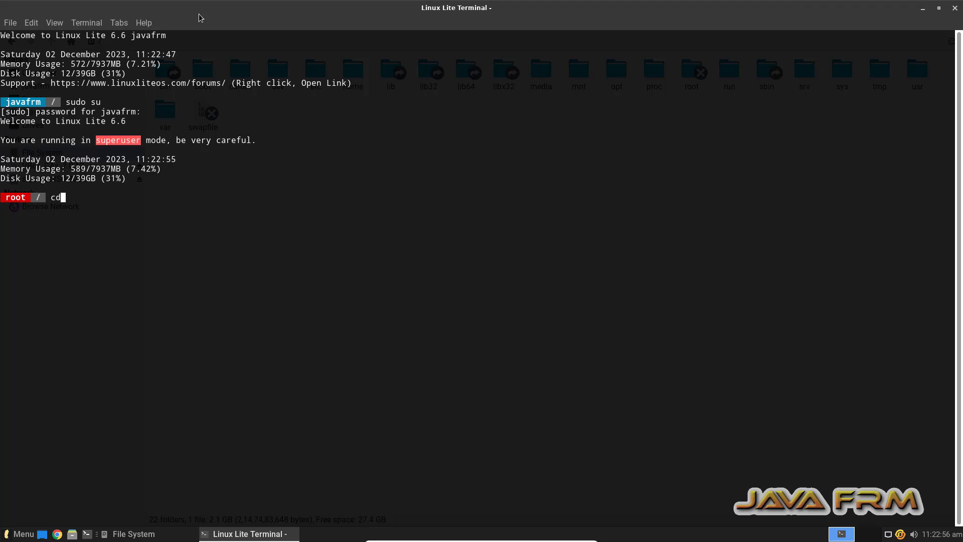
pyautogui.write('/media')
pyautogui.press('Return')
pyautogui.write('ls')
pyautogui.press('Return')
pyautogui.write('cd sf')
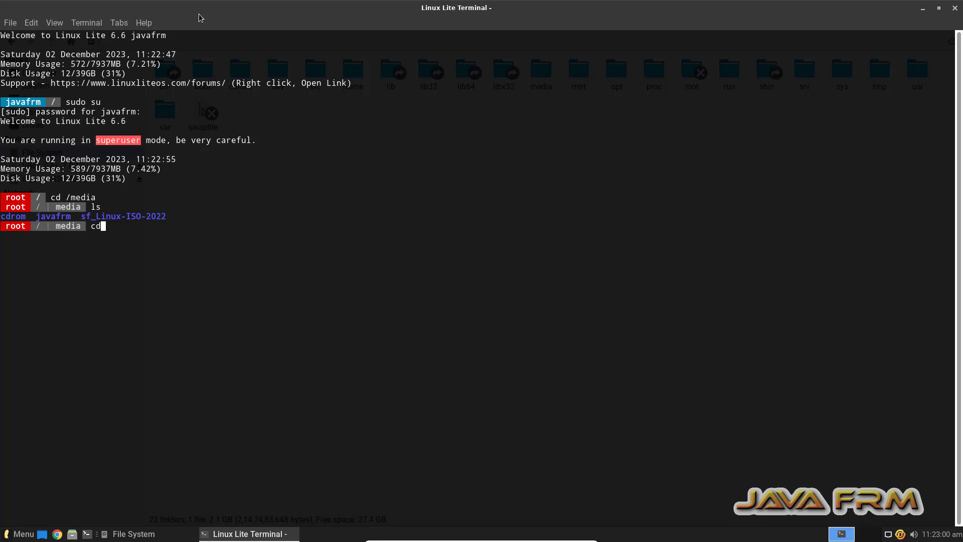
pyautogui.press('Tab')
pyautogui.press('Return')
pyautogui.write('ls')
pyautogui.press('Return')
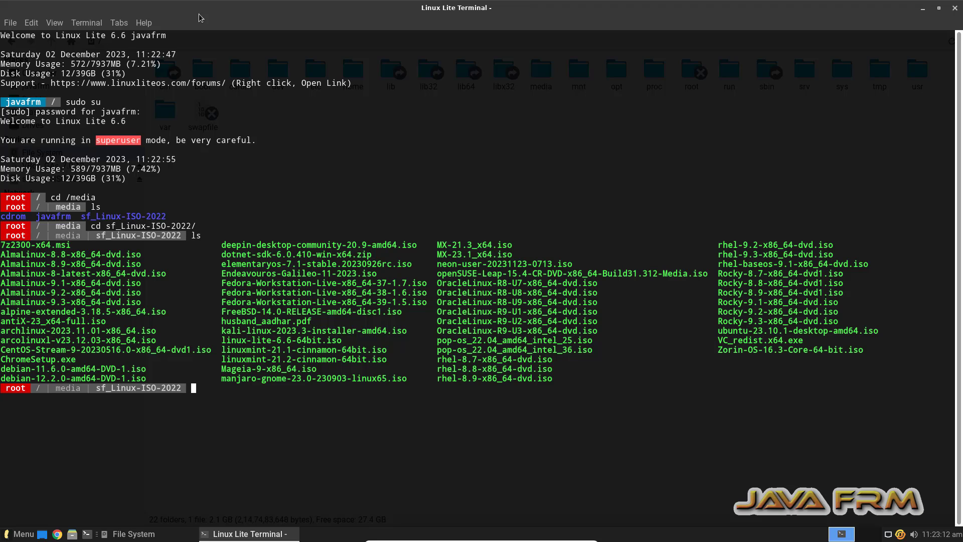
# Close the terminal despite its running process, then close the file manager
pyautogui.click(955, 9)
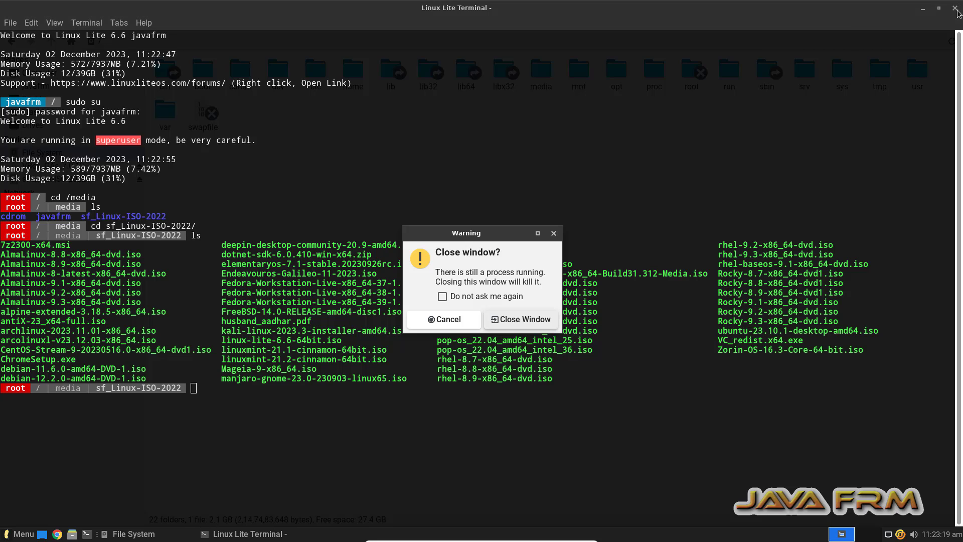
pyautogui.click(509, 317)
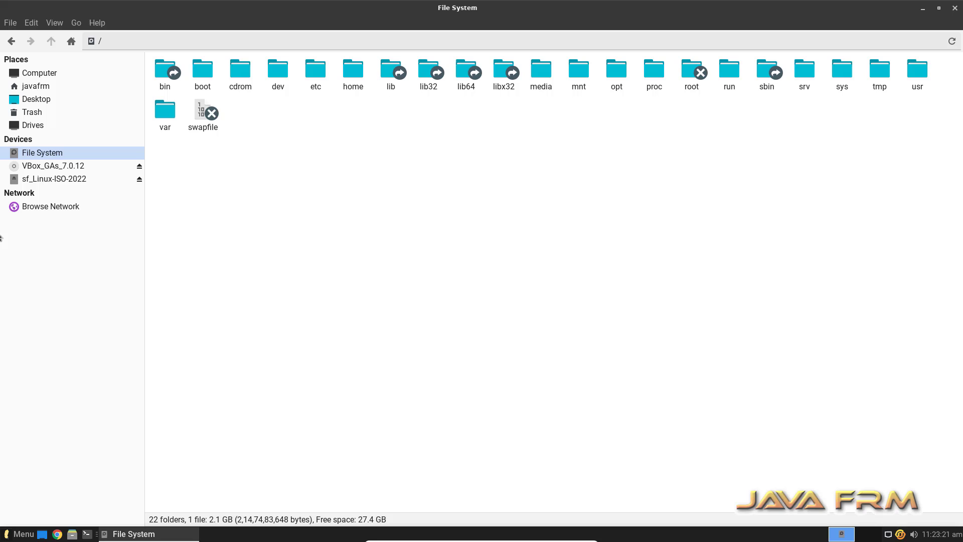
pyautogui.click(954, 9)
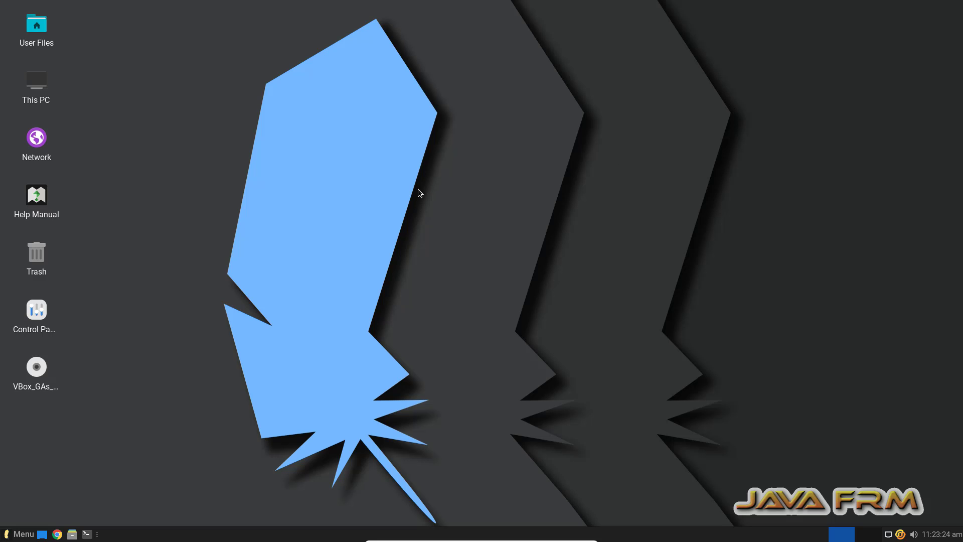